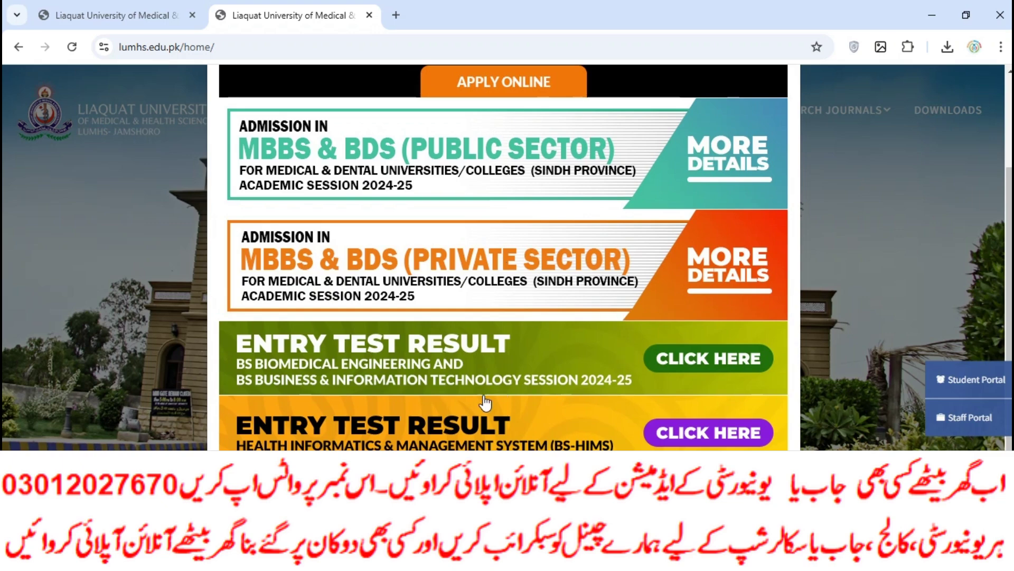
Open the MBBS & BDS private sector admission details and download the List of TCS Express Centers.
scroll(460, 370, down, 2)
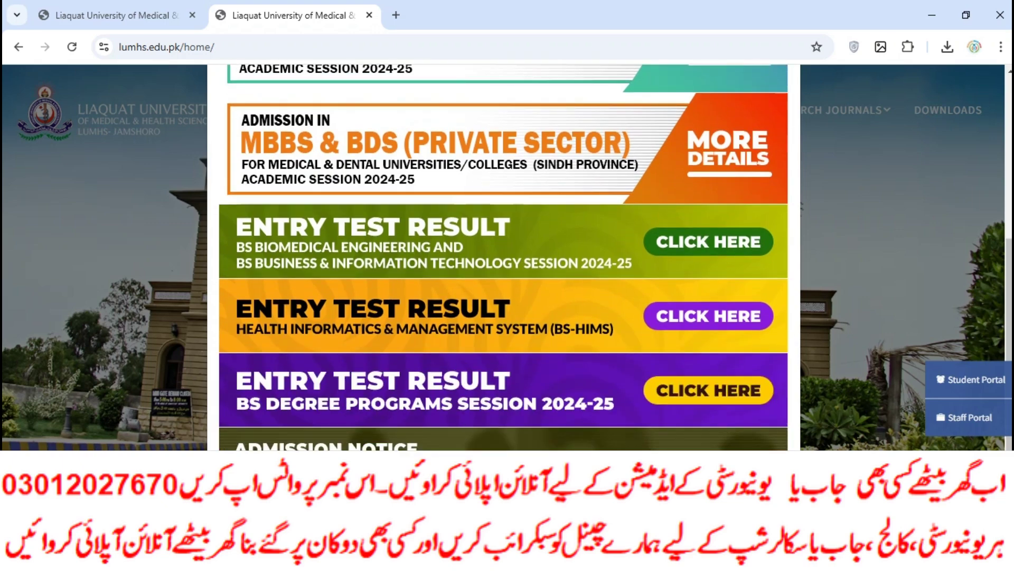
scroll(503, 259, up, 4)
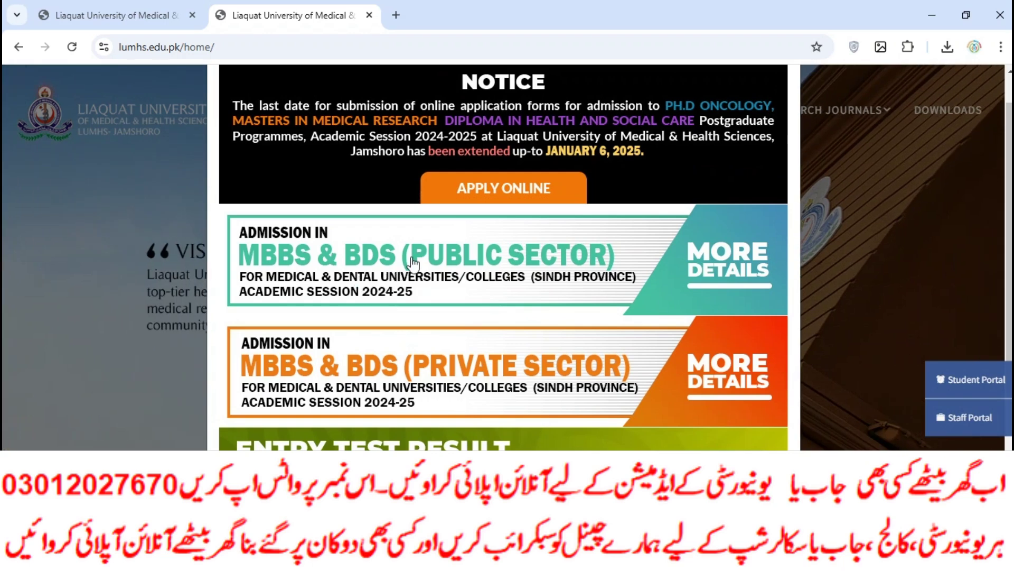
click(437, 365)
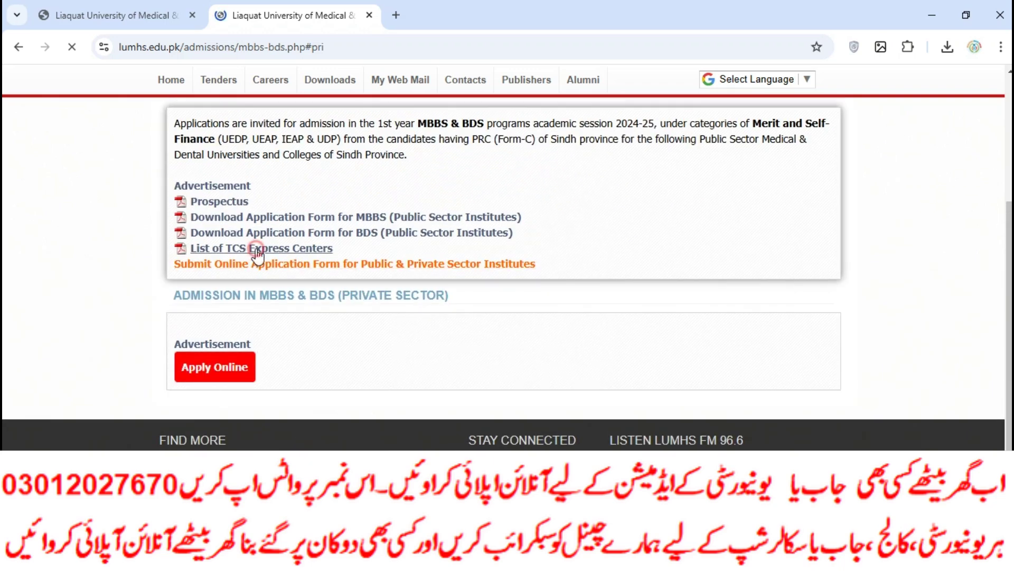
click(497, 279)
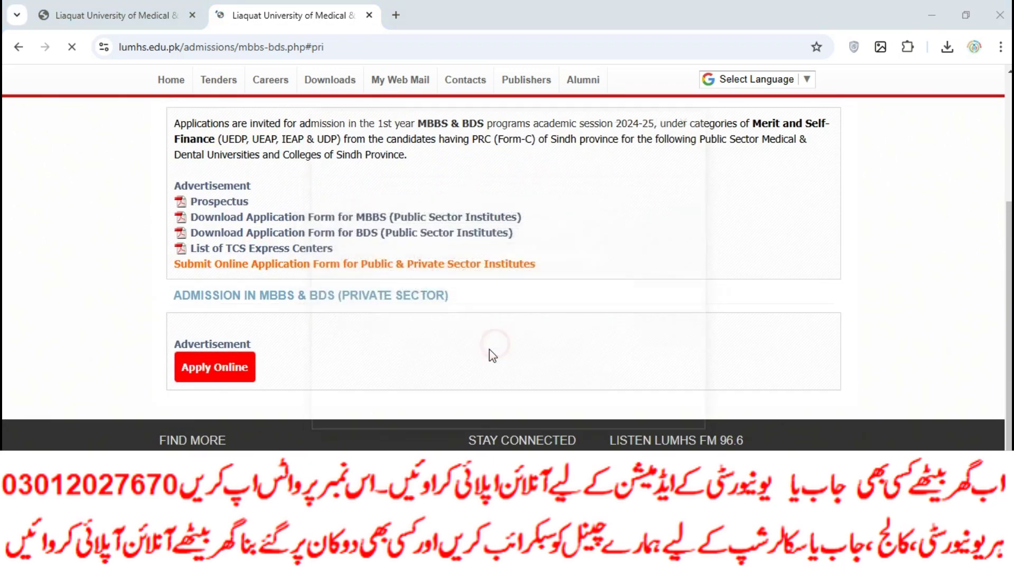
Open the 'Submit Online Application Form' portal login page in a new tab.
click(632, 118)
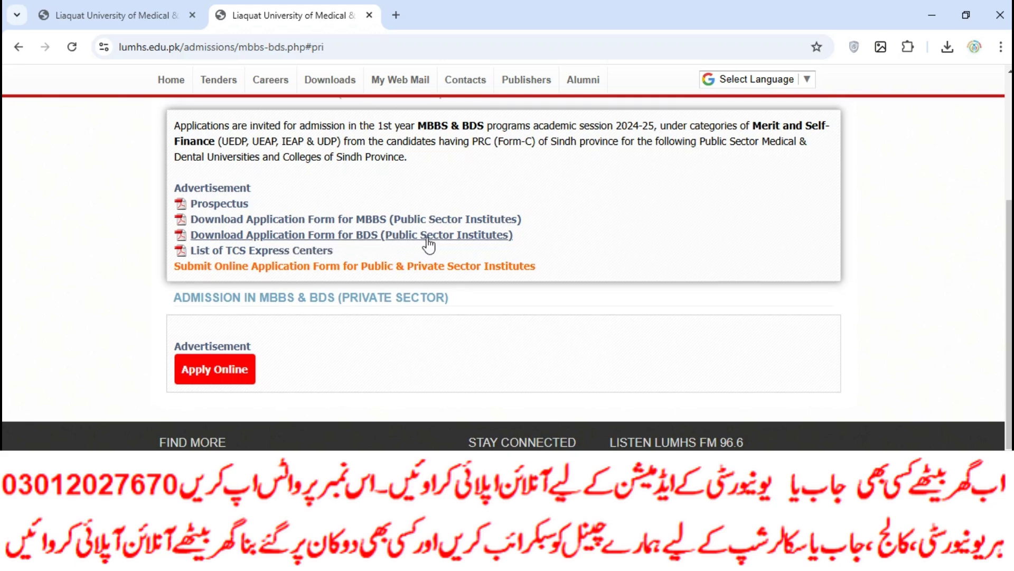
scroll(431, 240, up, 3)
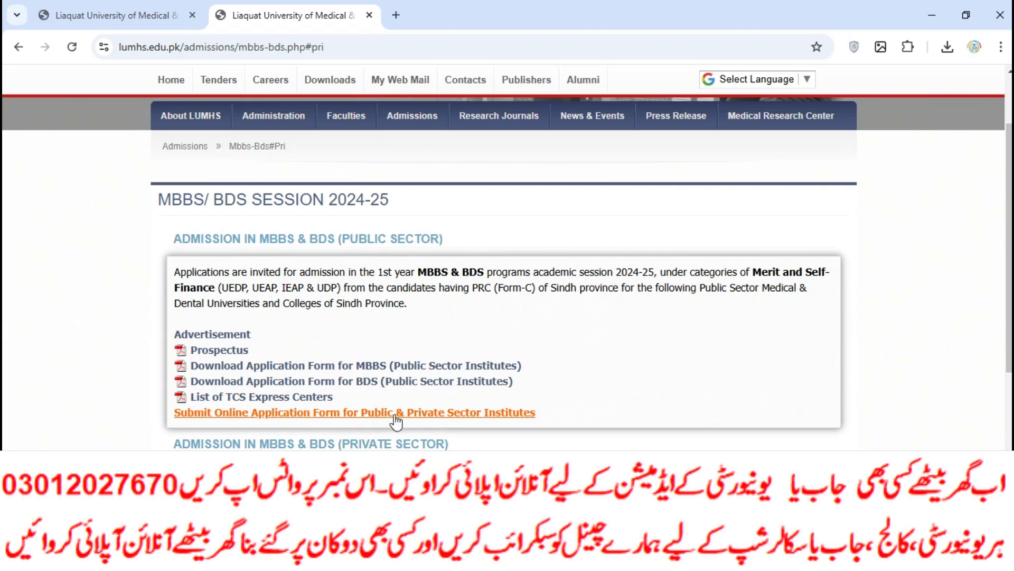
click(428, 414)
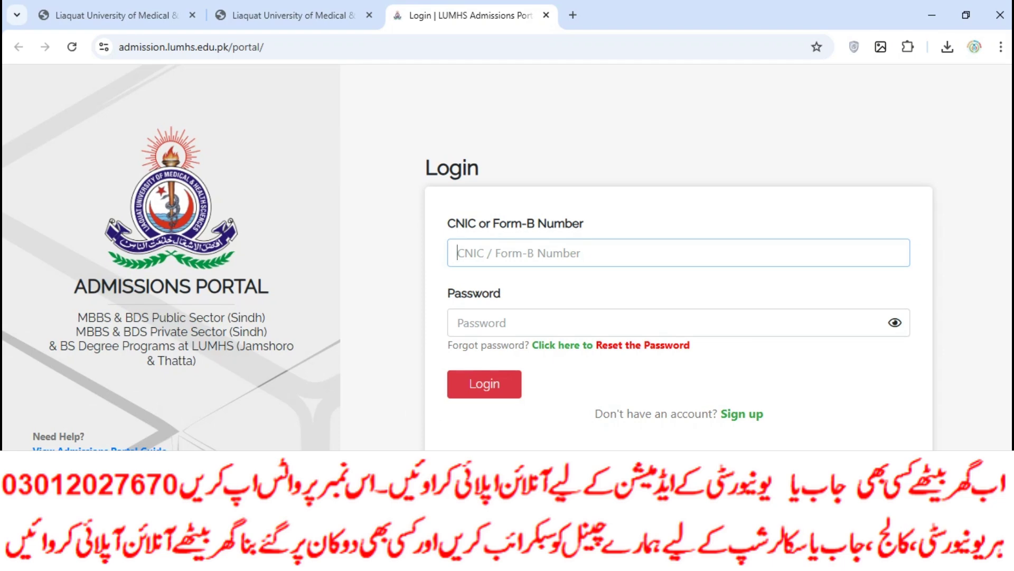
Open the downloaded tcs.pdf in Edge and scroll through its three pages of TCS Express Centers.
click(343, 558)
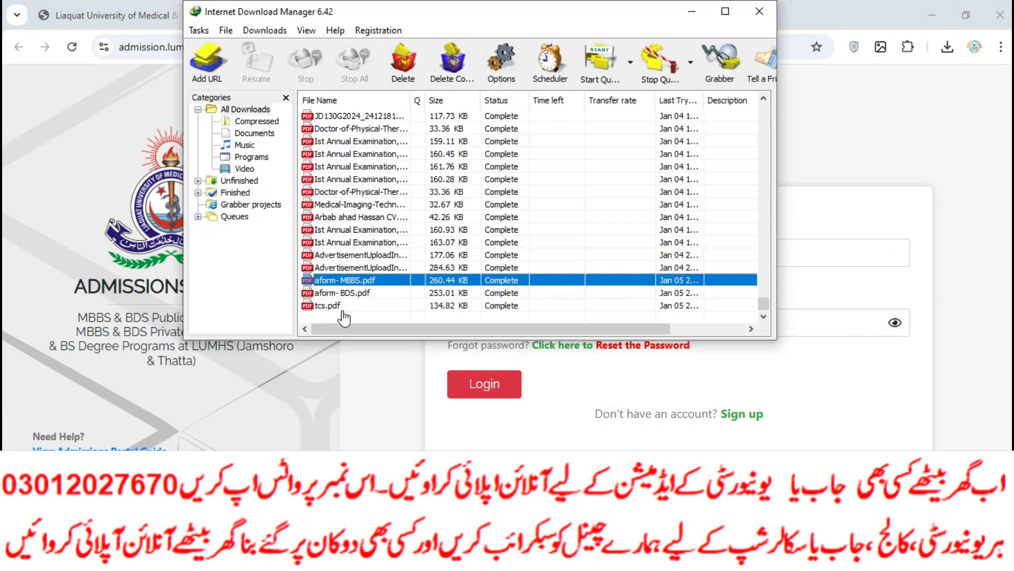
double_click(346, 306)
click(524, 315)
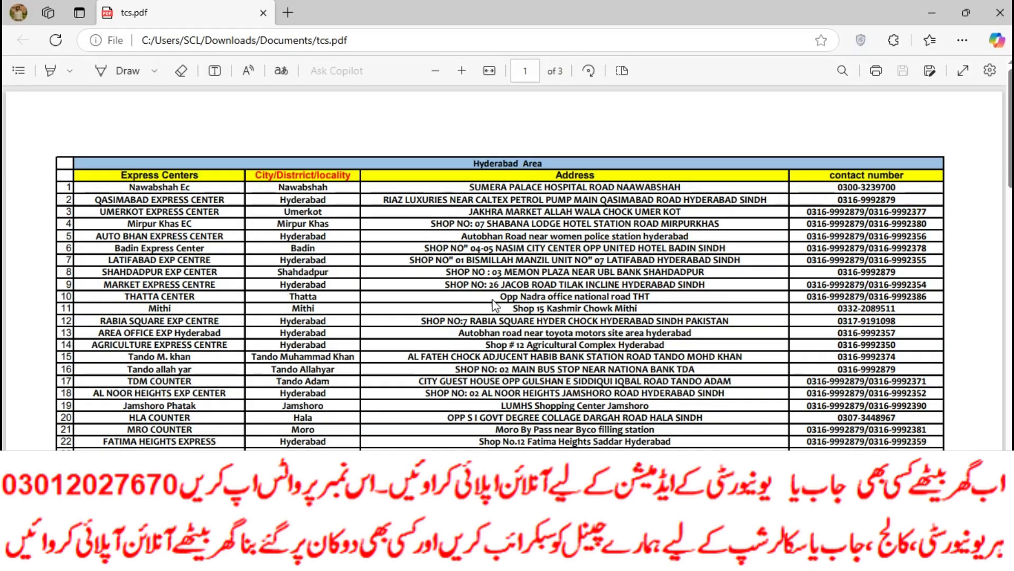
scroll(391, 258, down, 10)
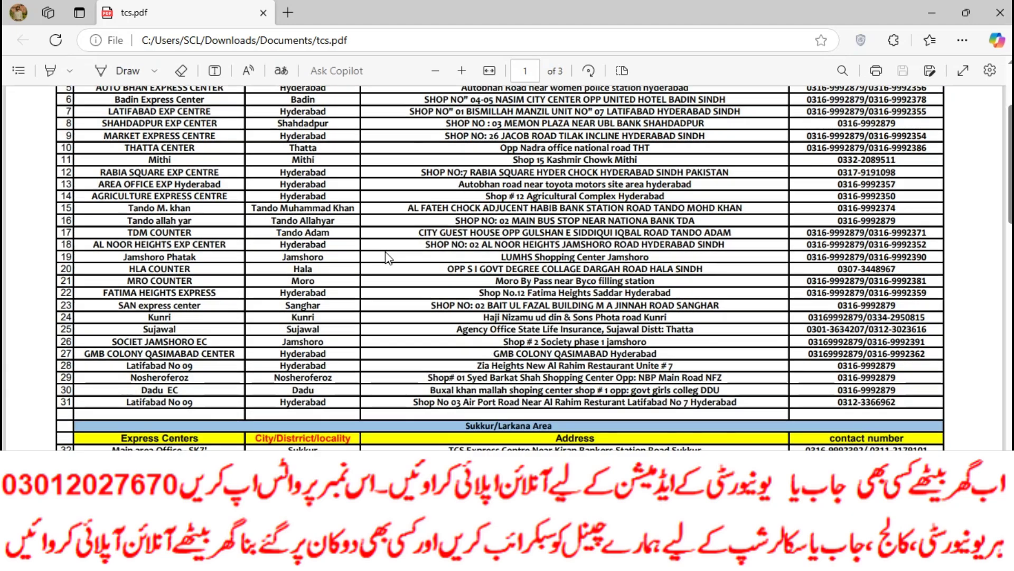
scroll(391, 258, down, 15)
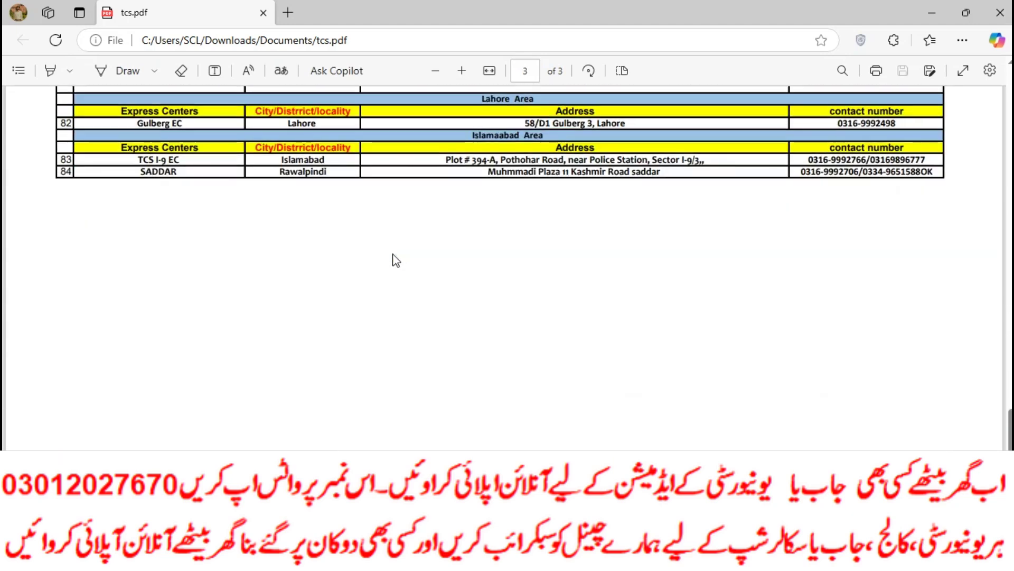
scroll(307, 195, up, 3)
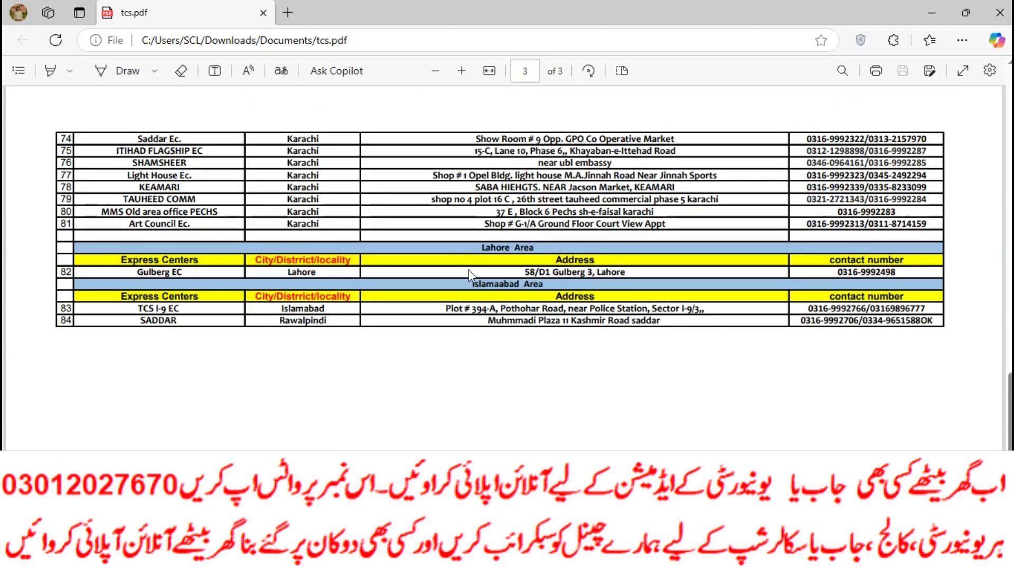
scroll(468, 272, up, 3)
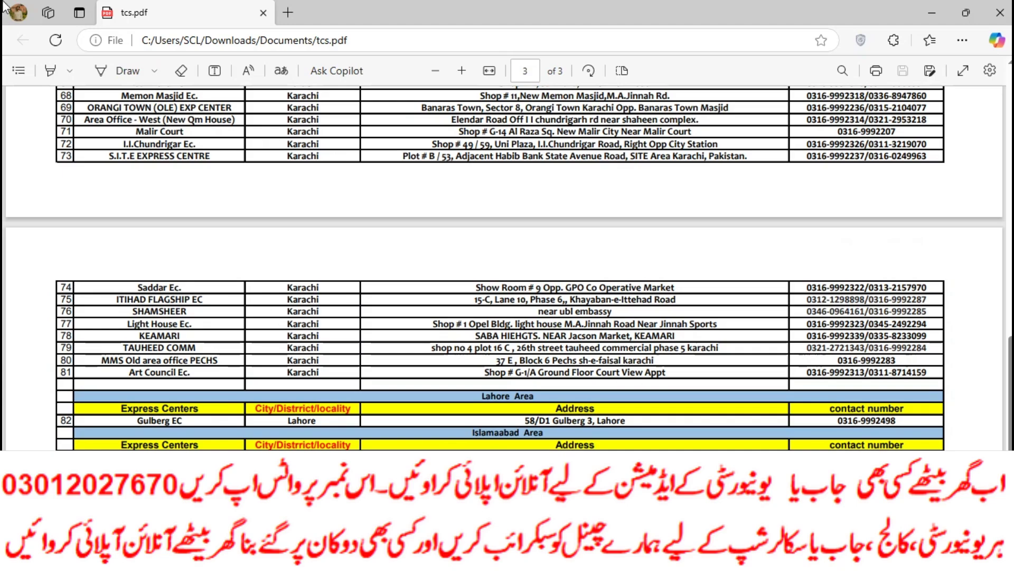
scroll(321, 369, up, 8)
scroll(336, 347, up, 15)
scroll(338, 312, up, 4)
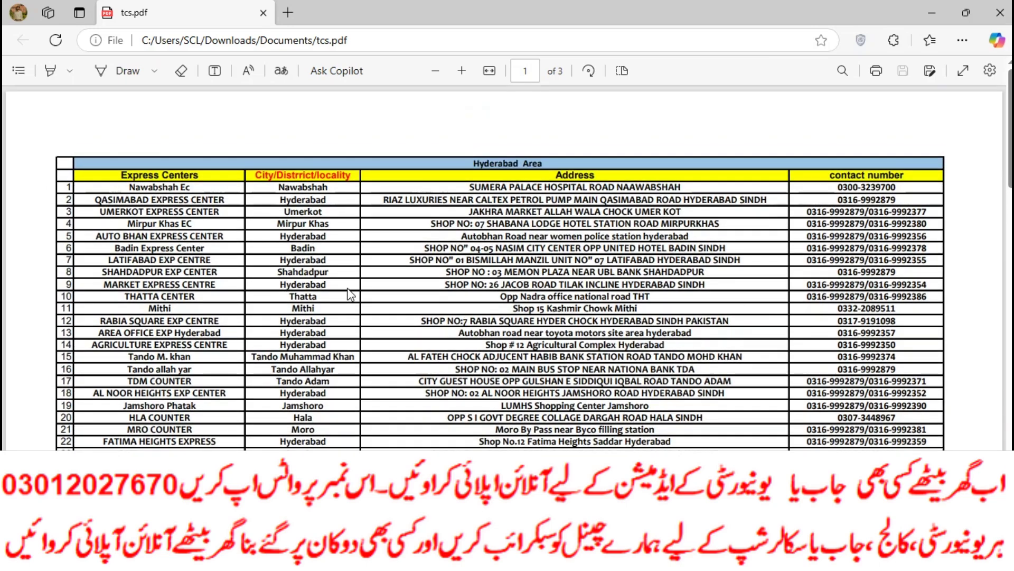
scroll(348, 294, down, 20)
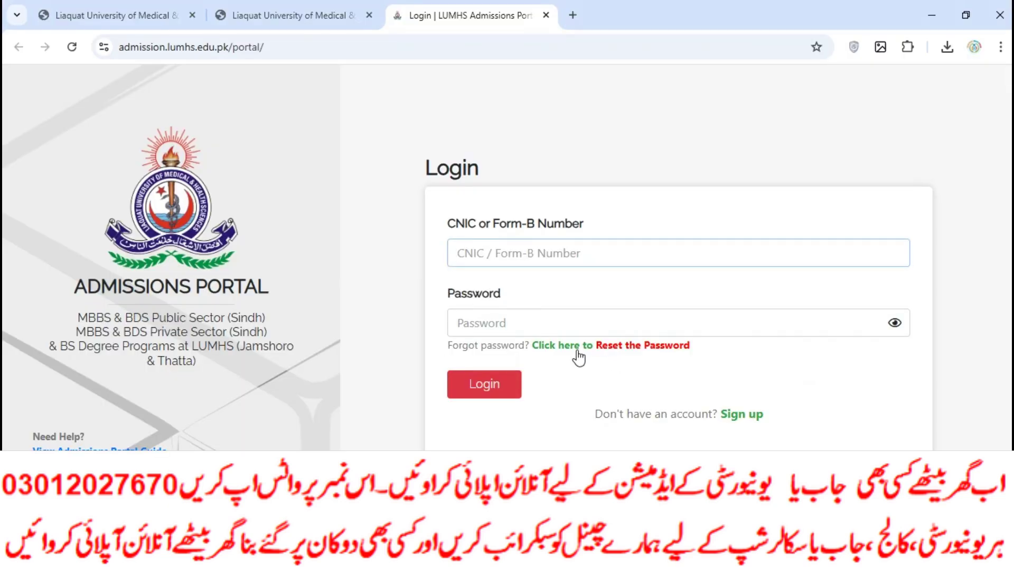
On the sign-up form, enter the applicant's CNIC number and its confirmation.
click(741, 418)
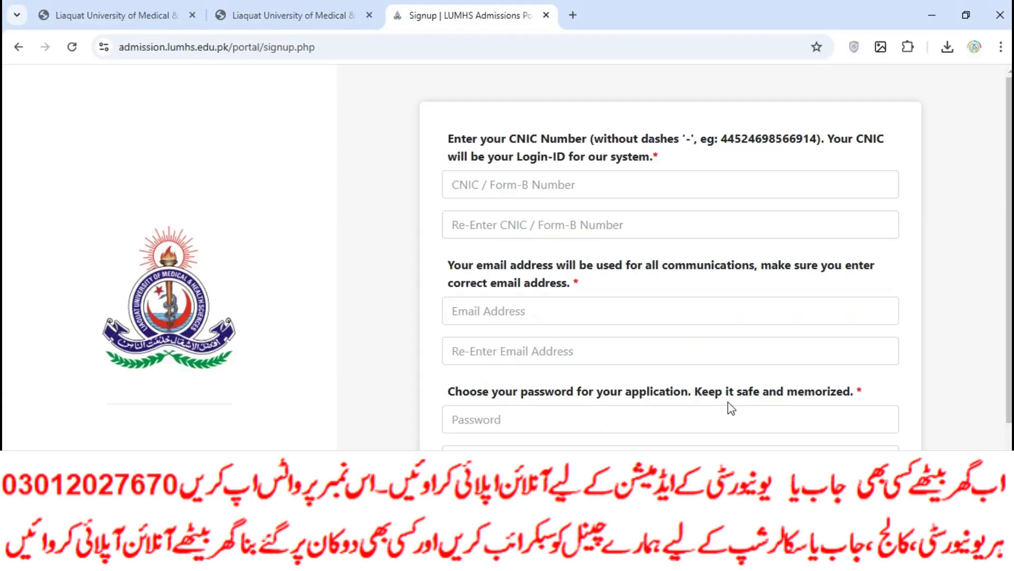
click(498, 189)
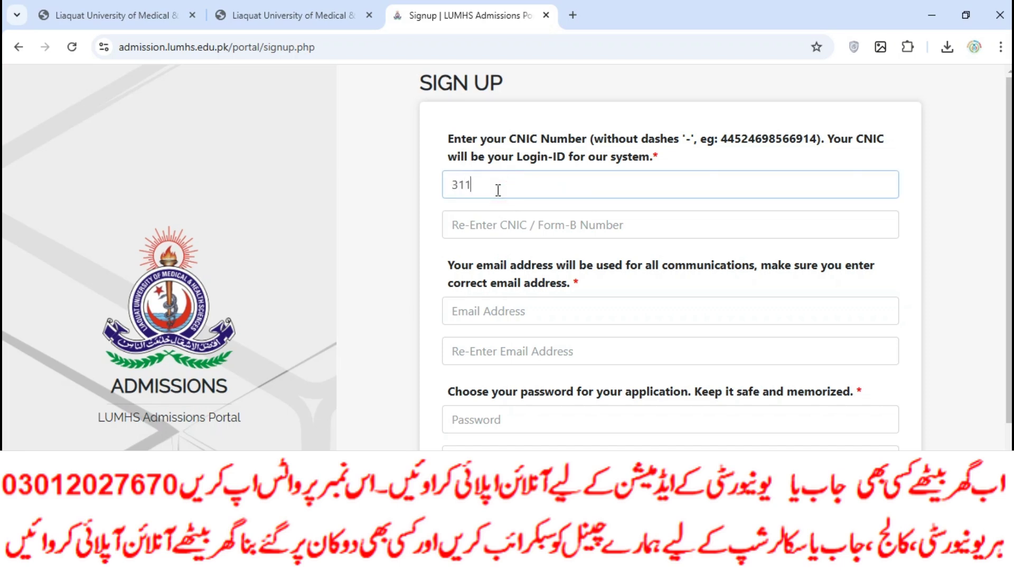
click(483, 236)
drag(557, 179, 444, 185)
click(481, 223)
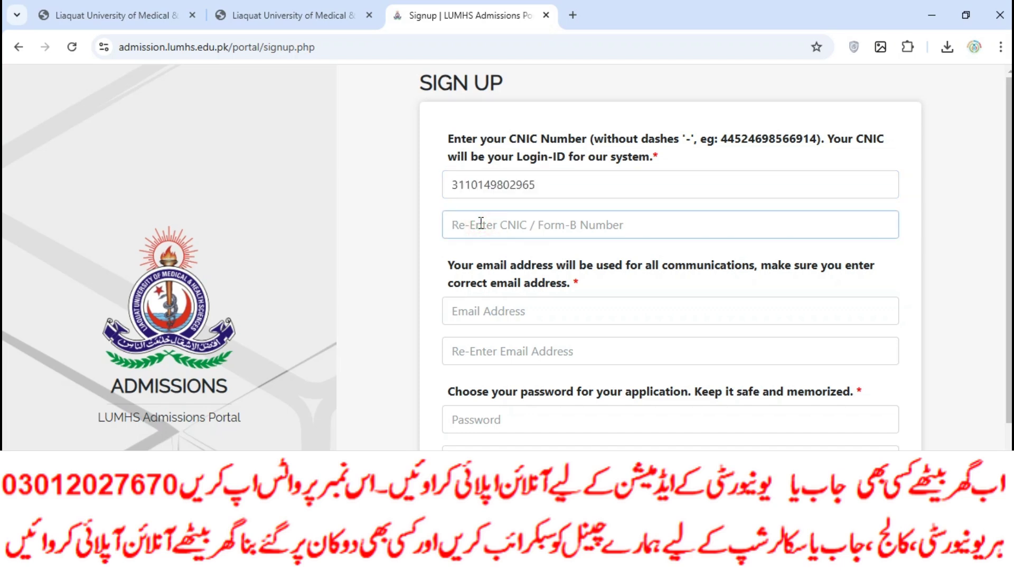
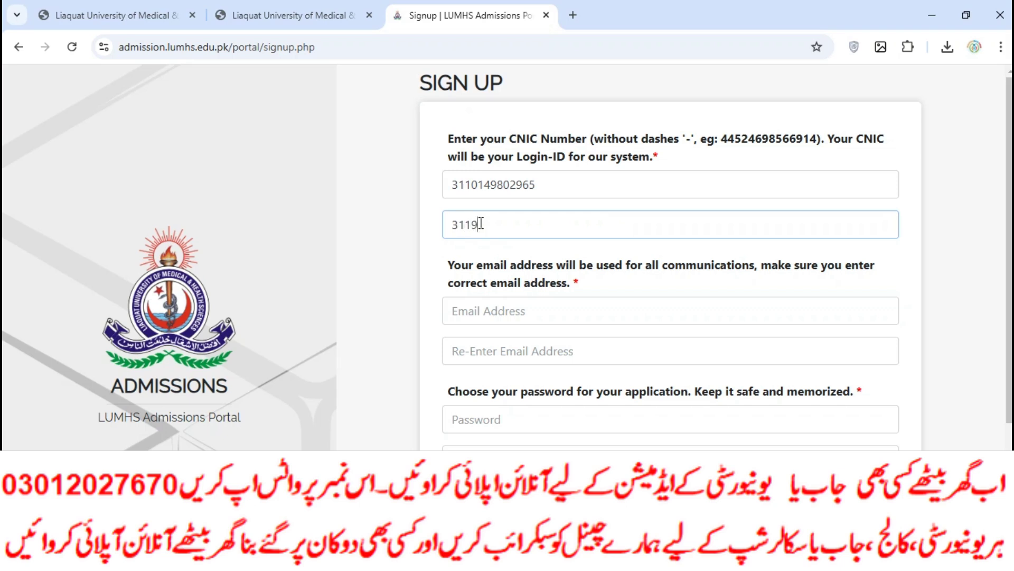
Enter the applicant's e-mail address and confirm it, correcting a typo.
click(488, 317)
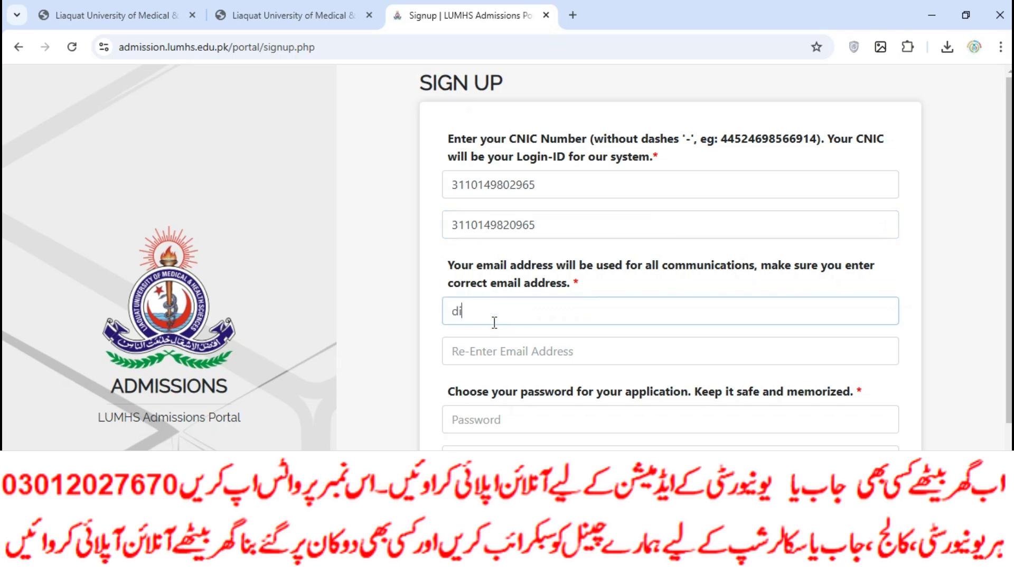
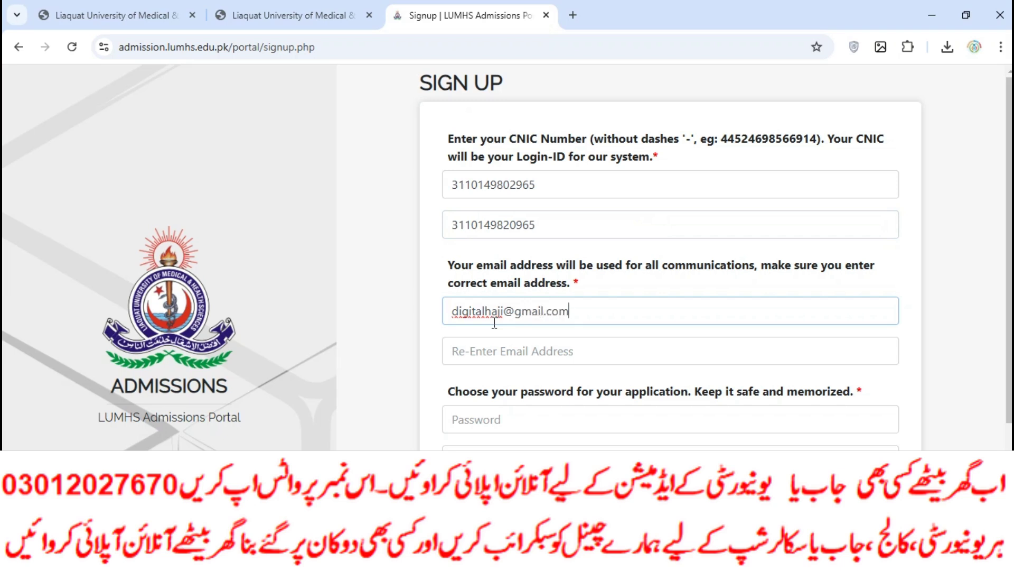
click(488, 345)
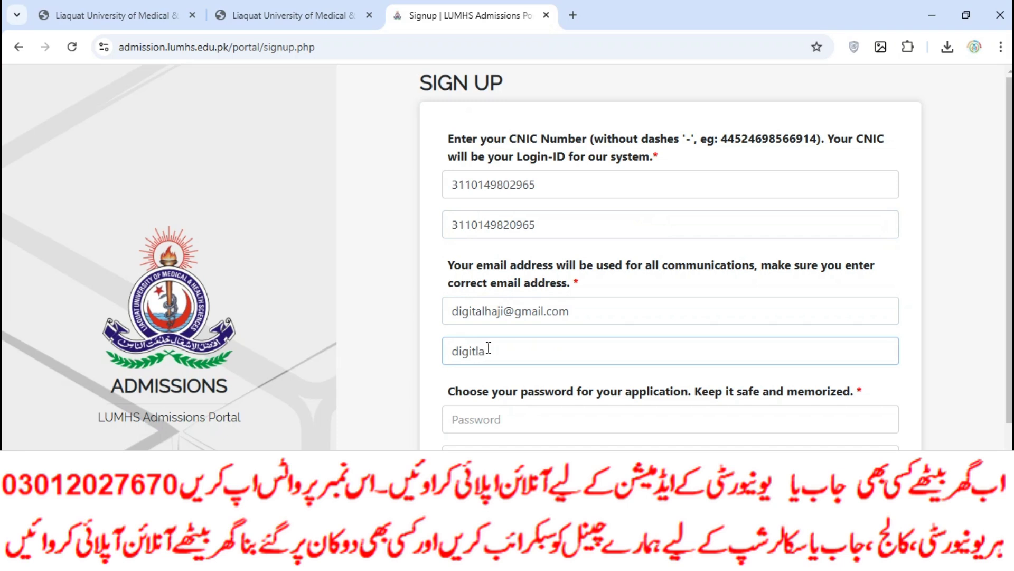
Fill in the account password, first name and surname, then try submitting sign-up.
click(497, 419)
text(1)
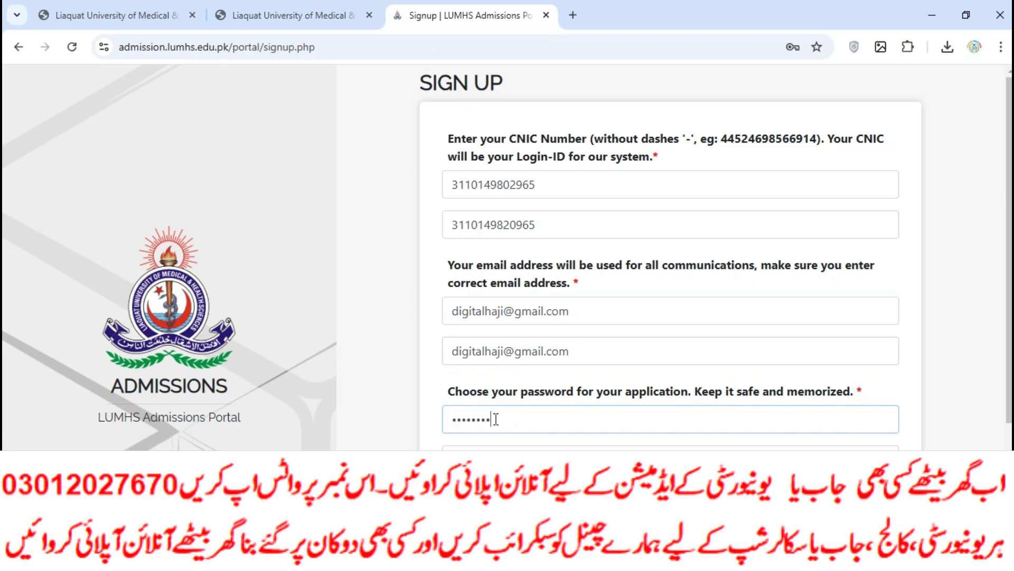
click(496, 457)
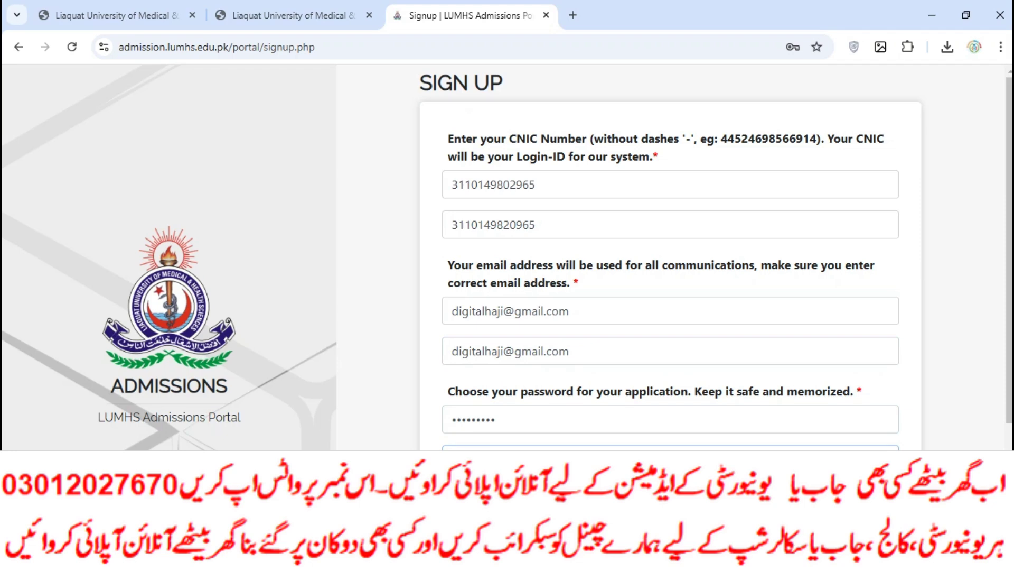
scroll(518, 391, down, 3)
click(519, 391)
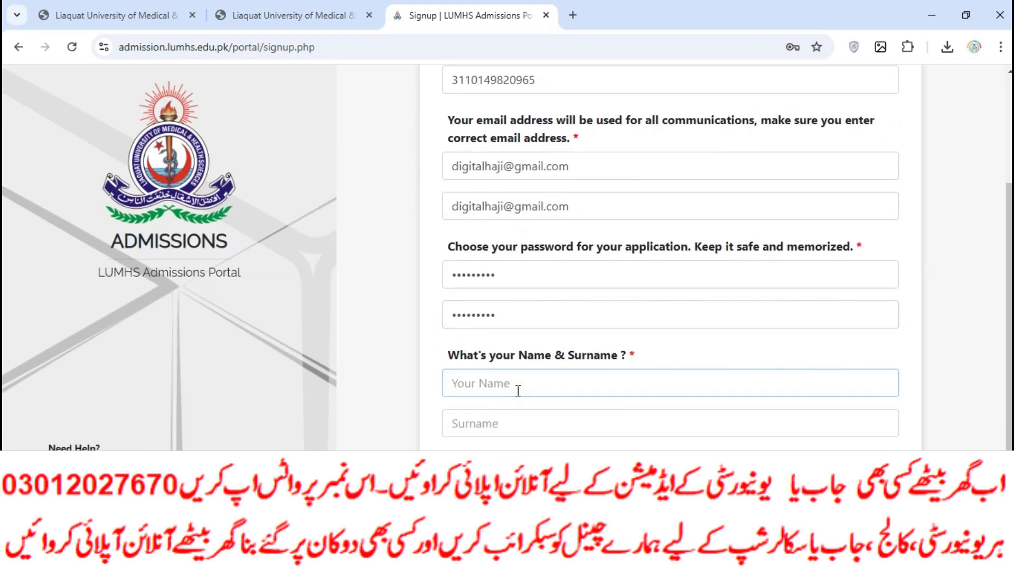
click(530, 419)
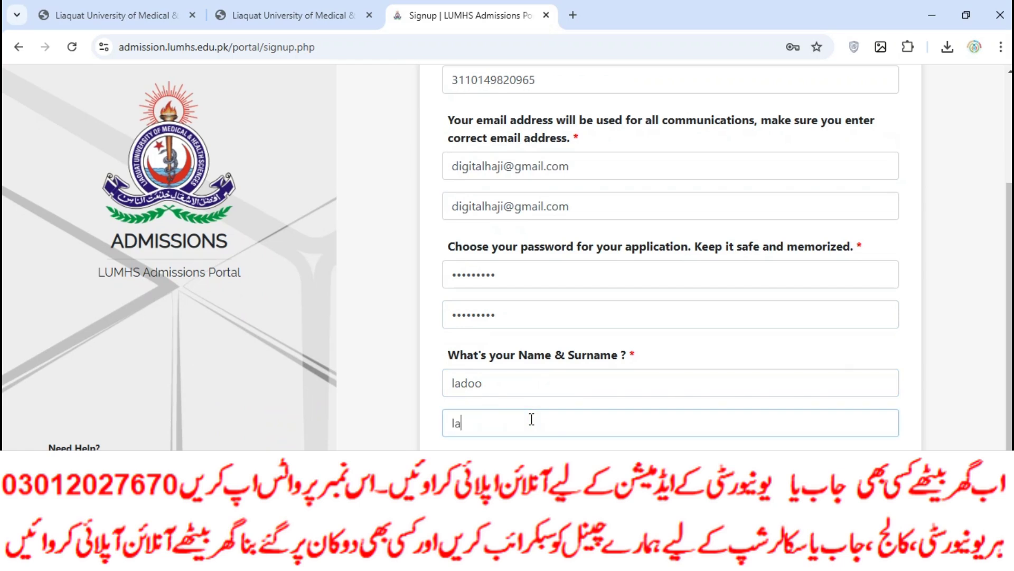
key(ctrl+a)
key(Return)
Correct the digits in the first CNIC so both entries match and resubmit sign-up.
scroll(615, 205, up, 3)
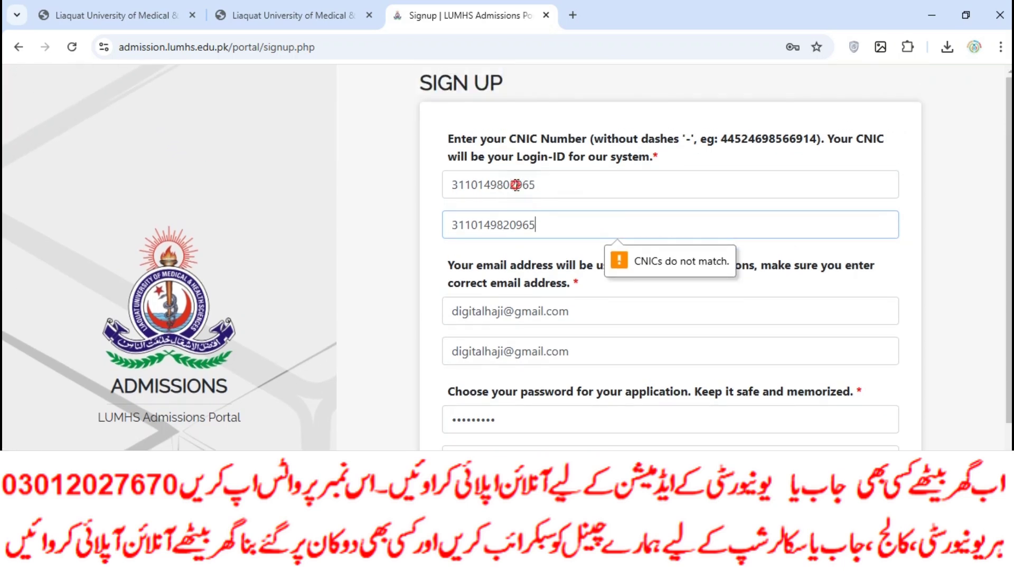
click(518, 185)
key(BackSpace)
key(BackSpace)
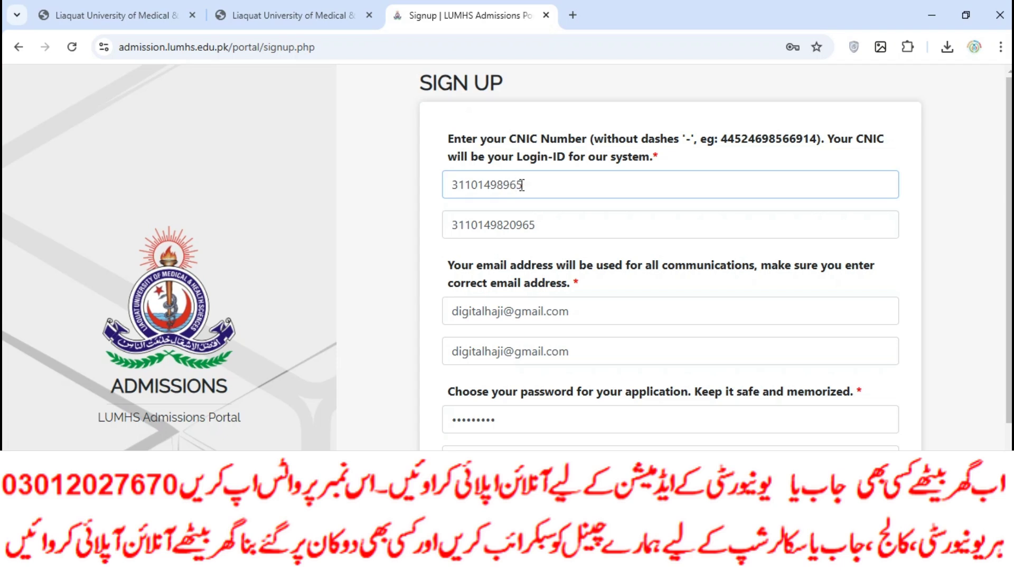
text(20)
scroll(549, 238, down, 3)
key(Return)
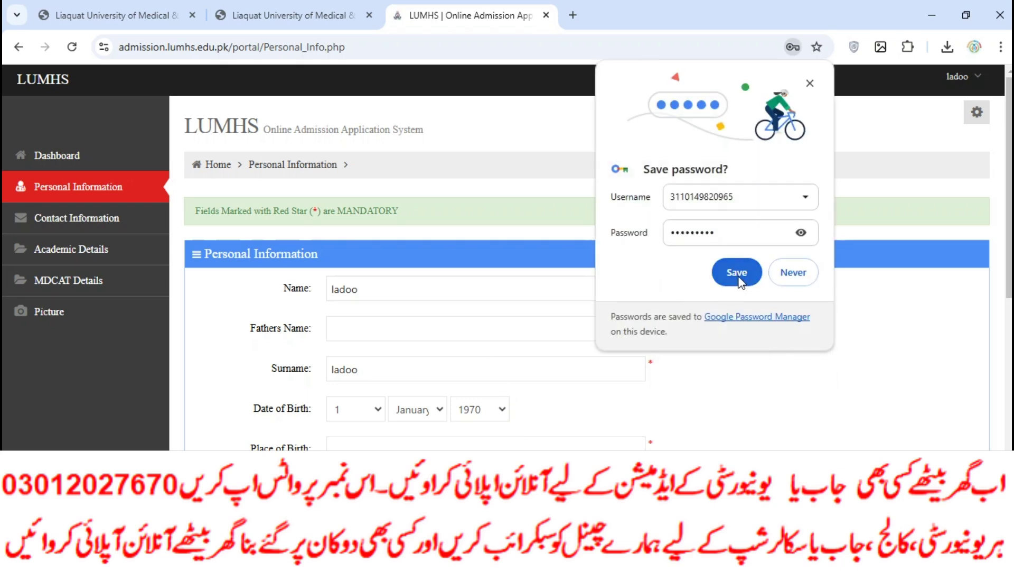
Decline saving the password, then correct the applicant's name and enter the father's name.
click(798, 274)
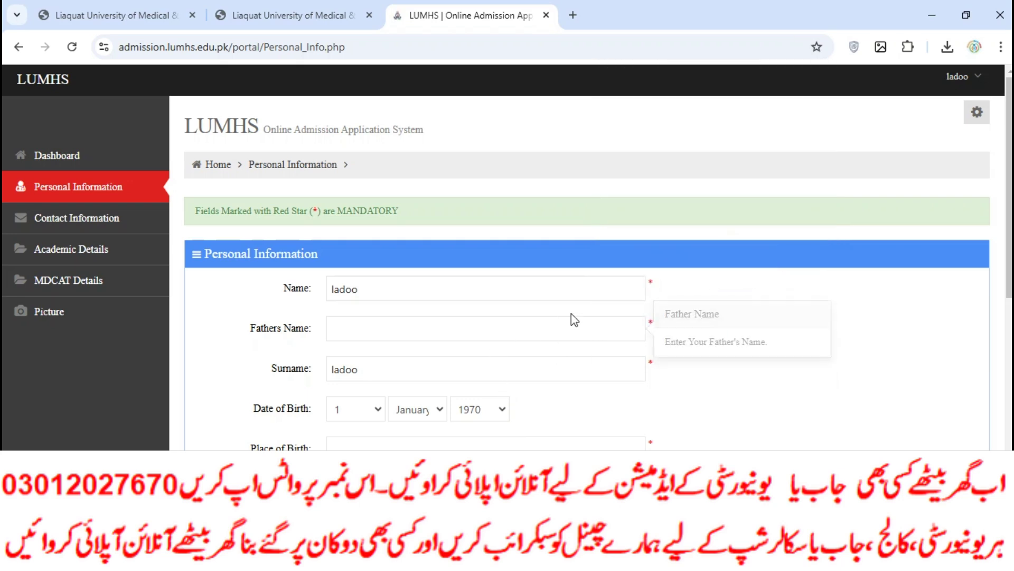
click(391, 293)
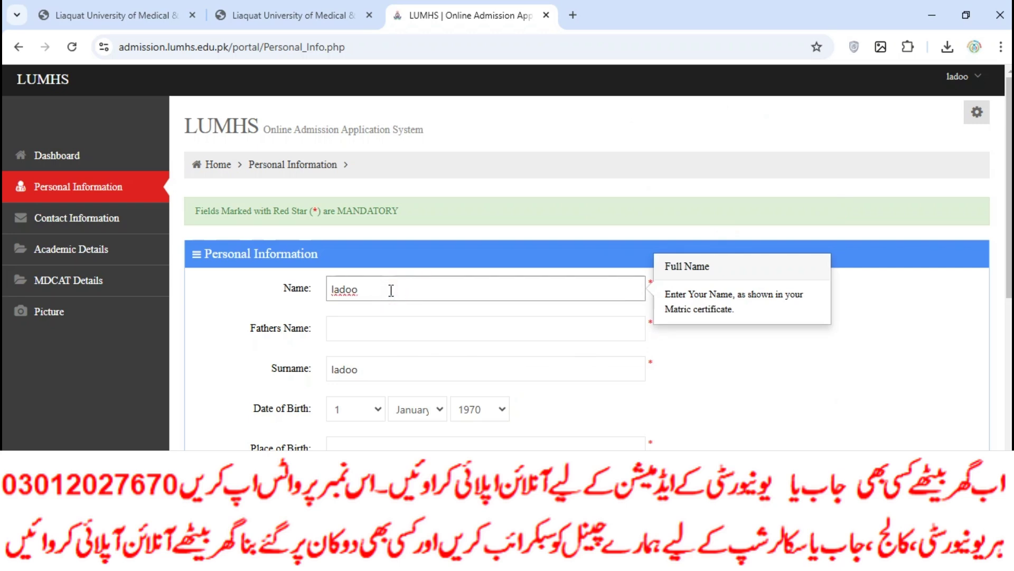
key(BackSpace)
key(BackSpace)
key(BackSpace)
key(BackSpace)
key(BackSpace)
text(Muammad)
key(BackSpace)
key(BackSpace)
key(BackSpace)
key(BackSpace)
scroll(404, 317, down, 1)
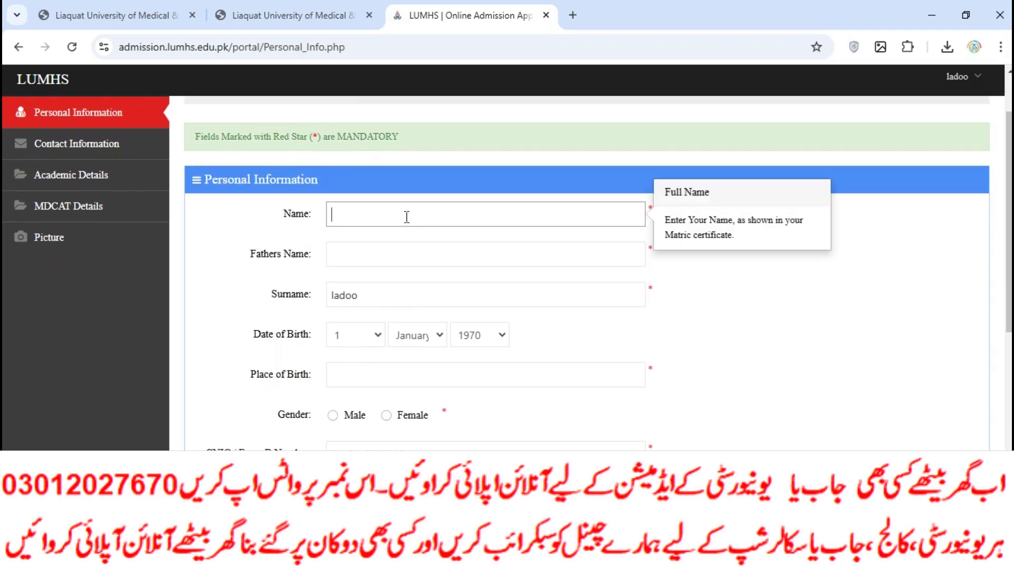
scroll(370, 308, down, 6)
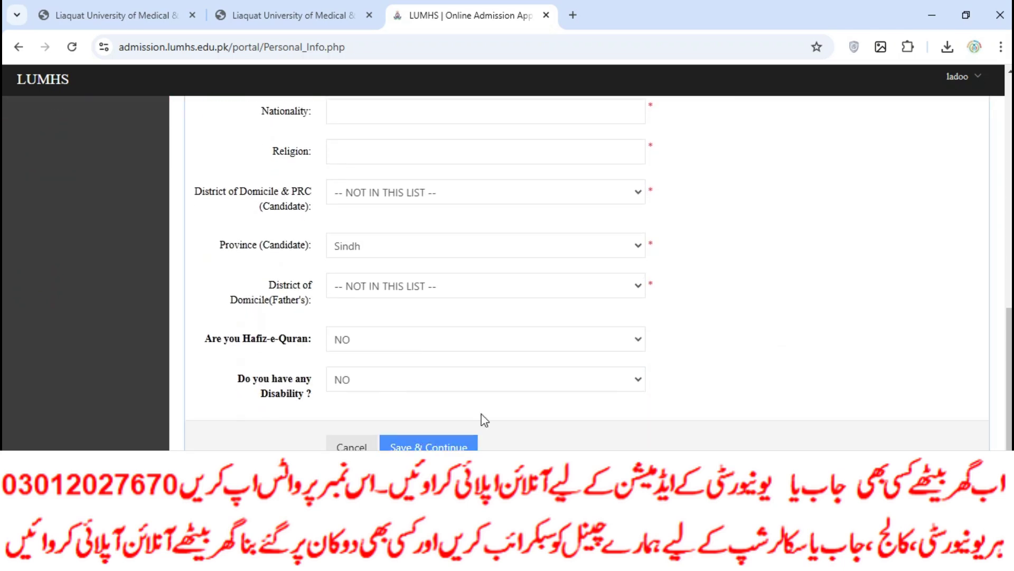
scroll(463, 421, up, 6)
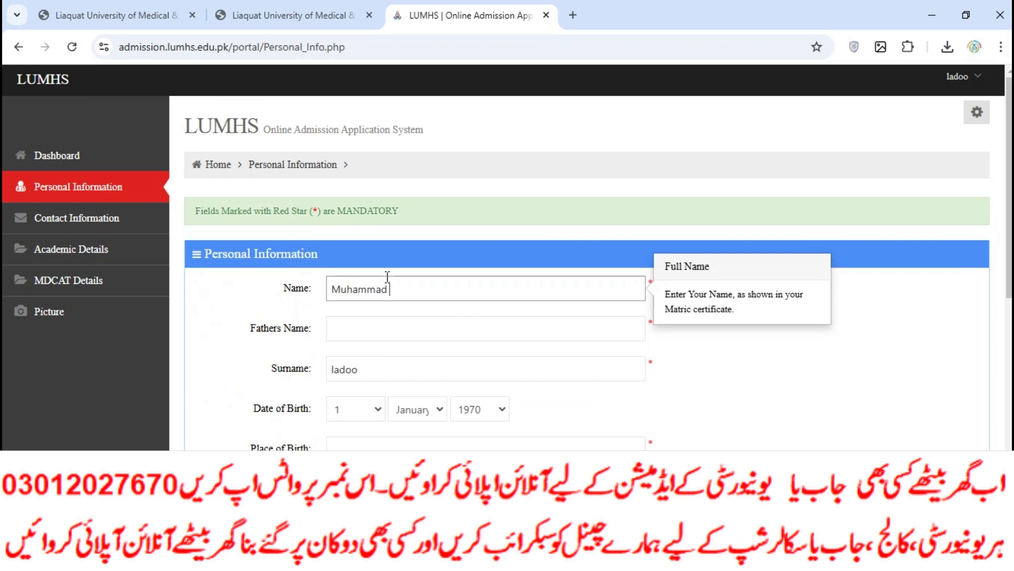
click(385, 324)
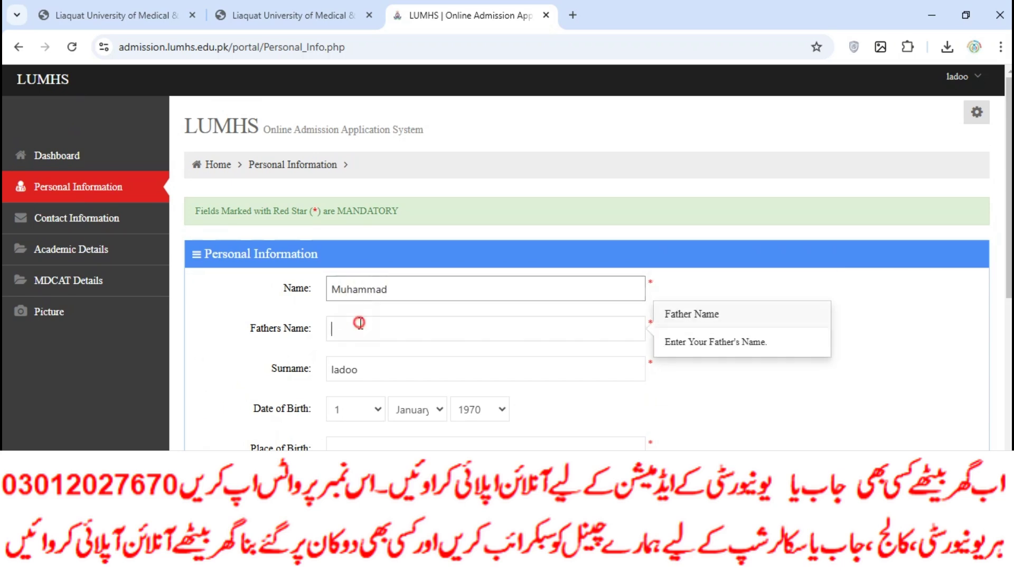
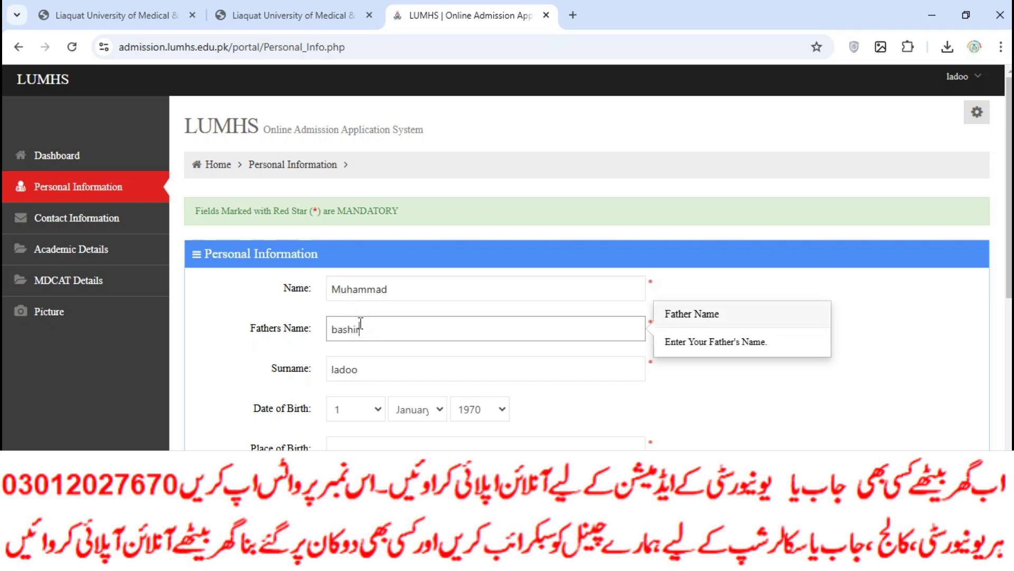
click(355, 409)
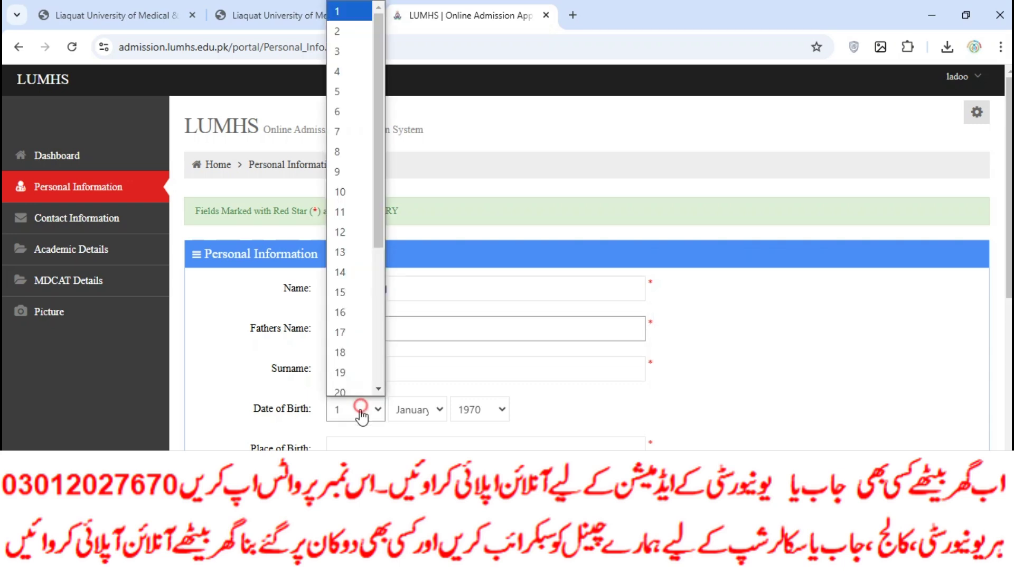
click(361, 258)
click(423, 408)
click(415, 323)
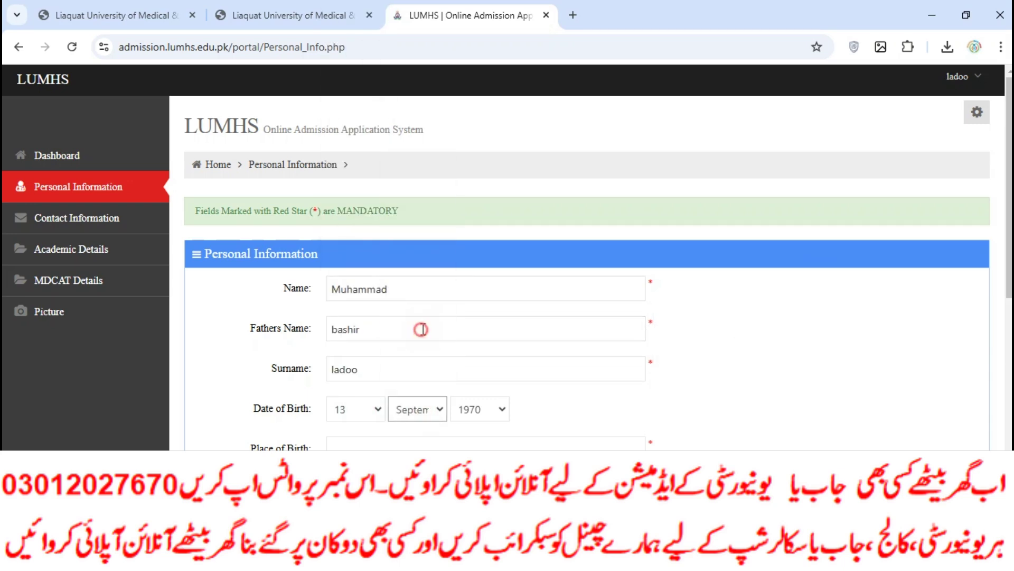
click(495, 416)
scroll(491, 332, down, 5)
scroll(490, 324, up, 16)
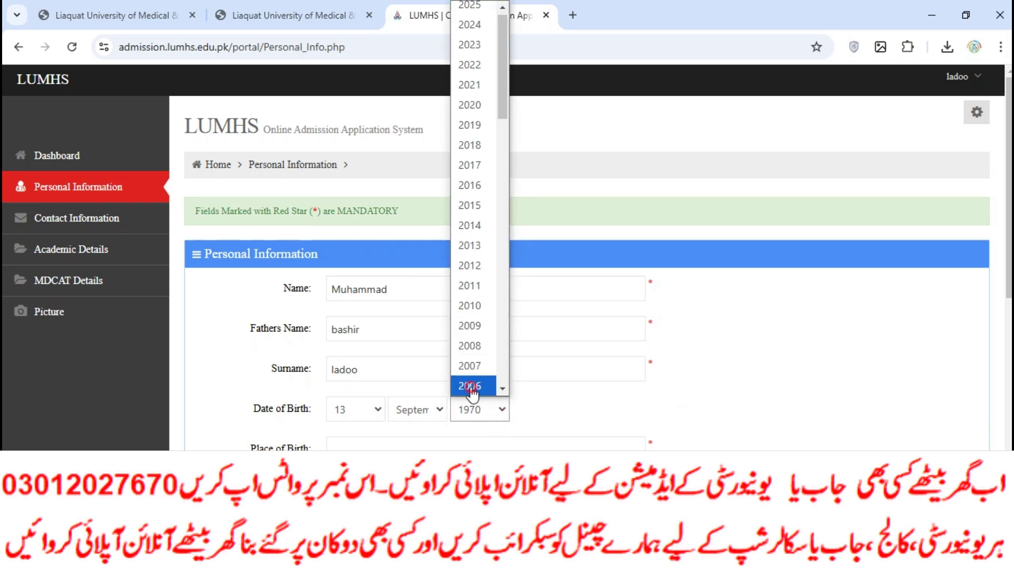
click(470, 385)
click(410, 446)
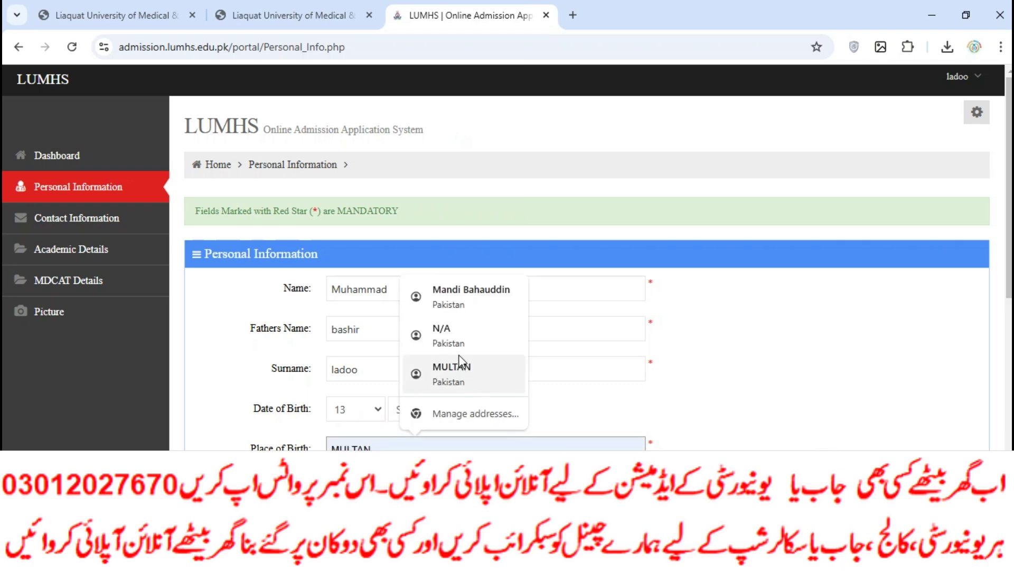
click(367, 442)
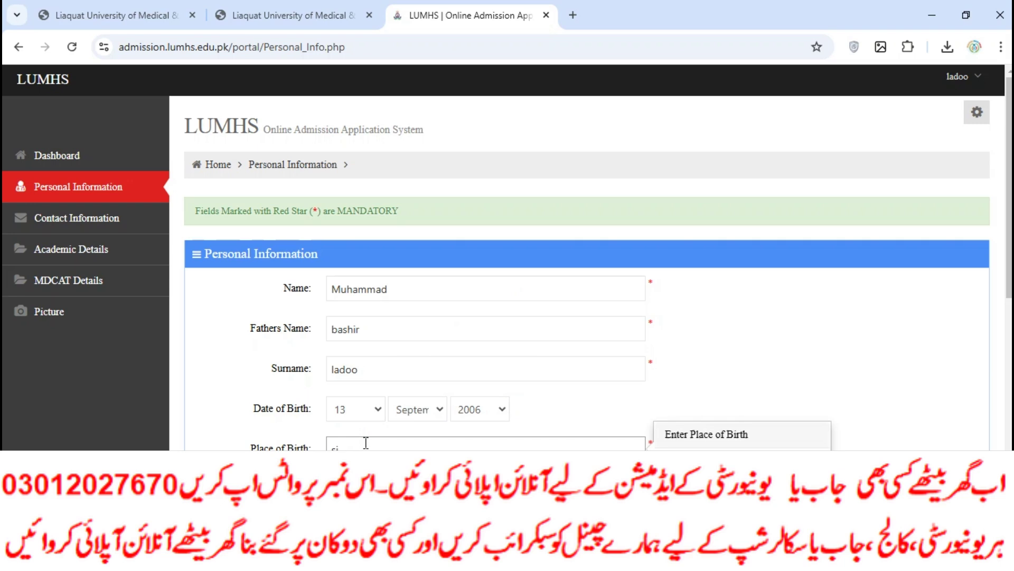
Select Male, paste the CNIC as father's CNIC, set nationality Pakistan and religion Islam.
scroll(366, 443, down, 4)
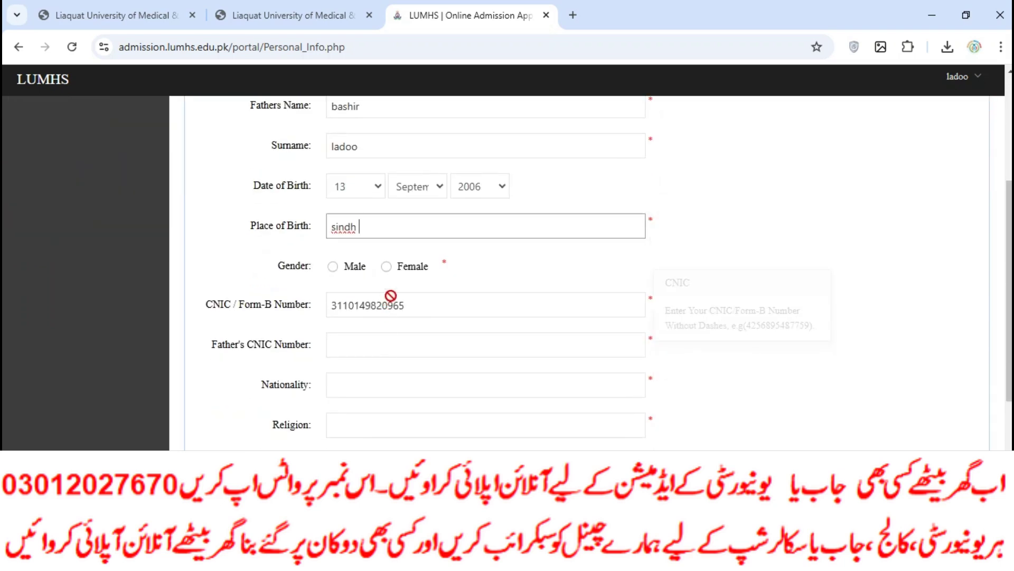
click(337, 266)
click(353, 346)
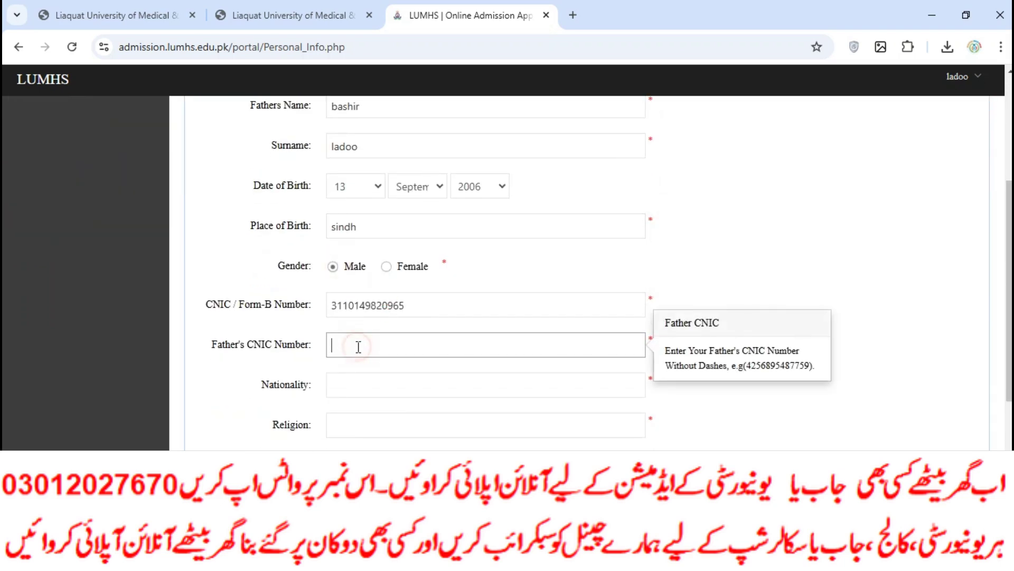
drag(401, 308, 350, 315)
key(ctrl+c)
click(389, 351)
key(ctrl+v)
click(351, 380)
click(414, 421)
click(373, 417)
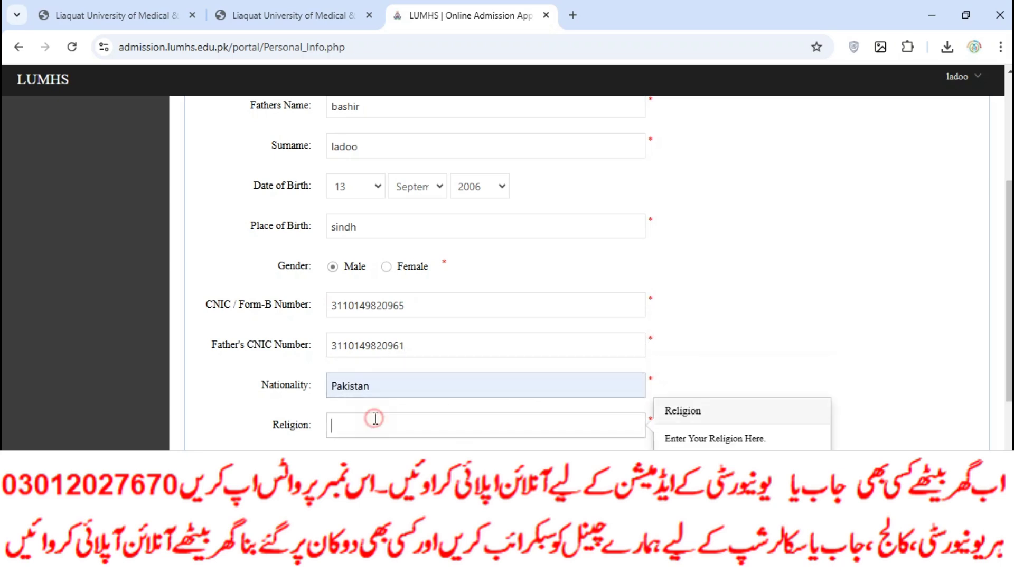
text(o)
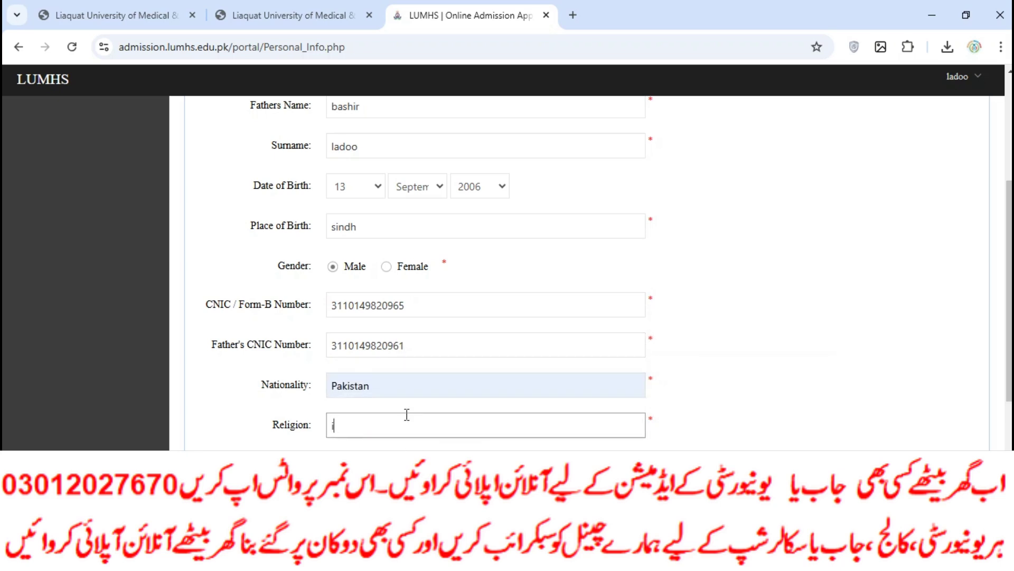
Choose KARACHI domicile and SANGHAR father's domicile, then save and continue.
click(402, 463)
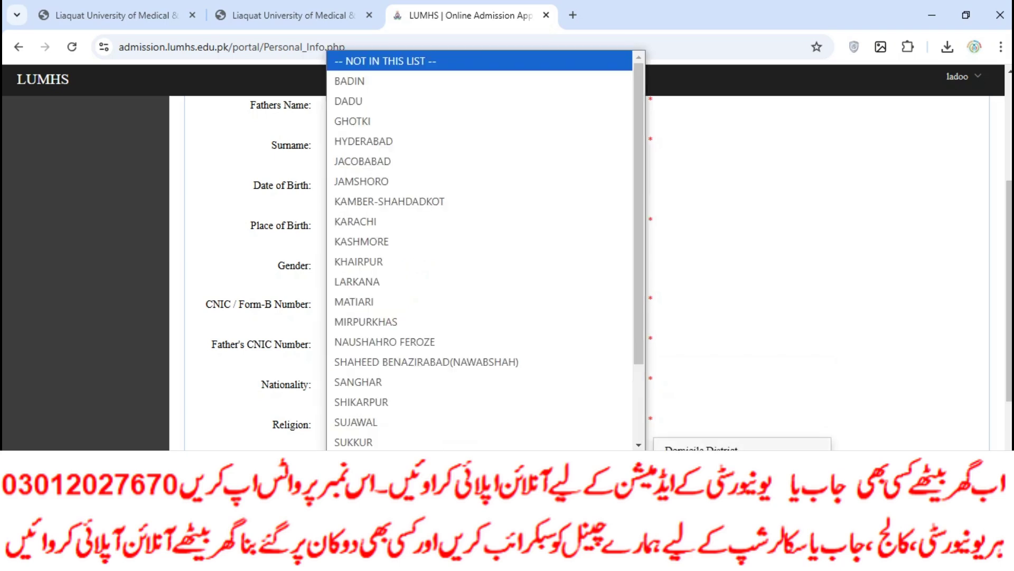
click(395, 228)
scroll(378, 345, down, 3)
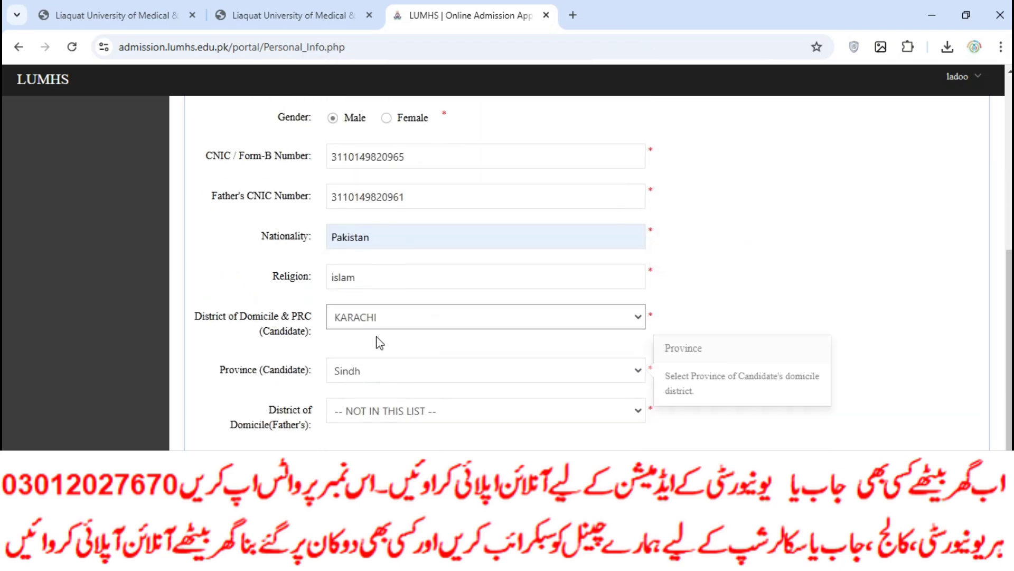
click(386, 415)
click(404, 343)
scroll(375, 414, down, 2)
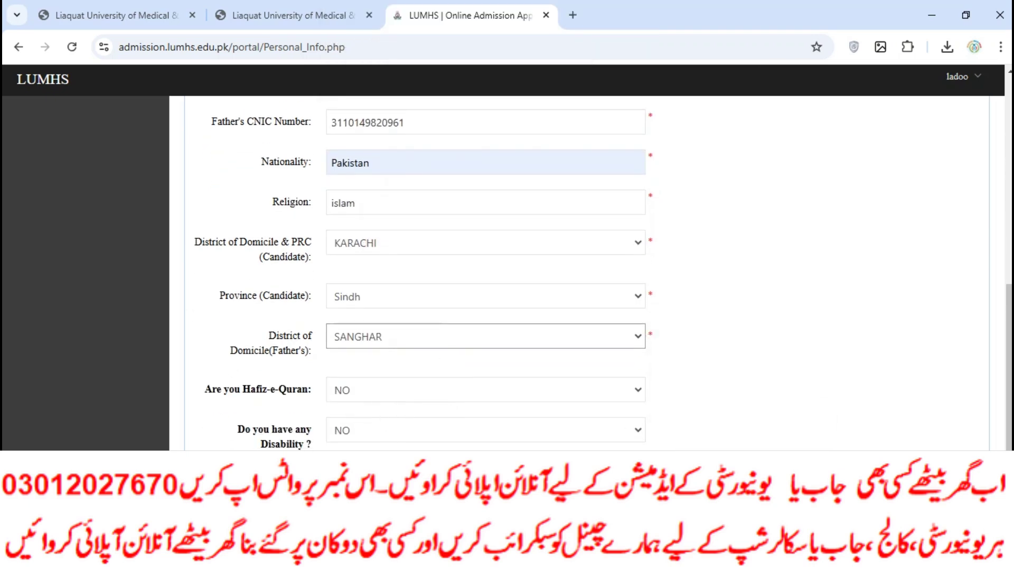
click(365, 489)
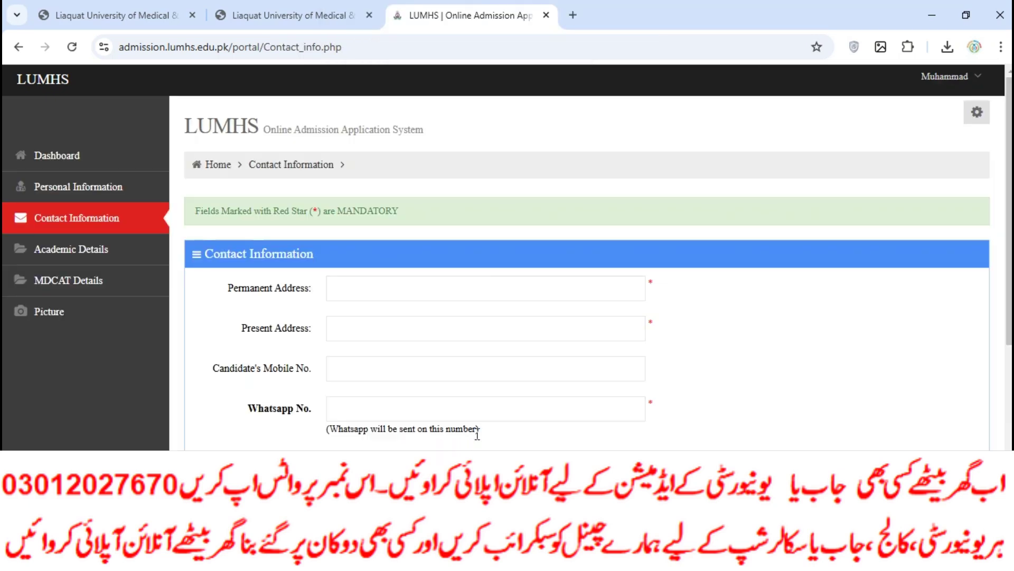
Autofill the addresses and fill in the WhatsApp and father's mobile numbers.
click(340, 290)
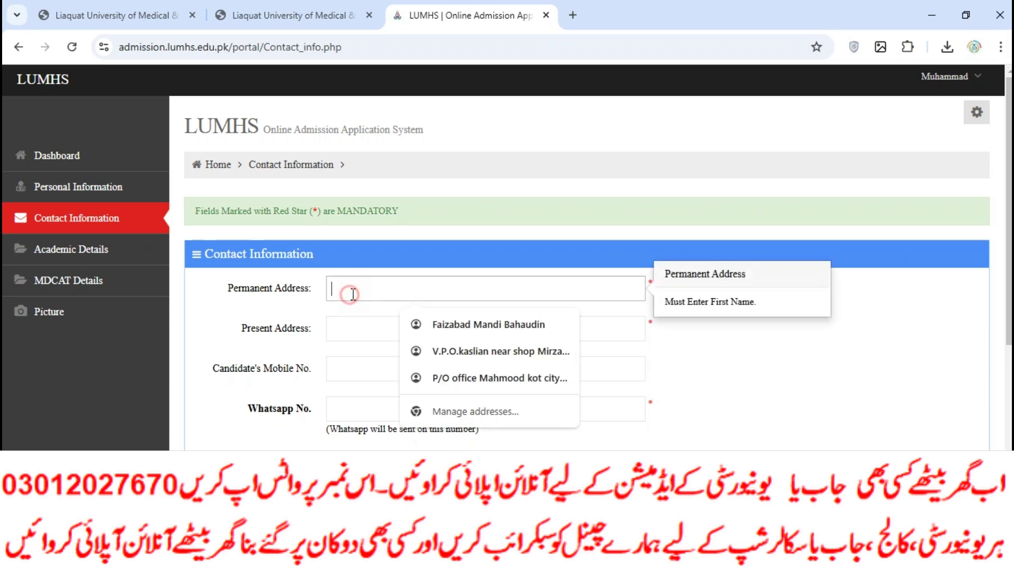
click(365, 325)
click(409, 361)
click(385, 376)
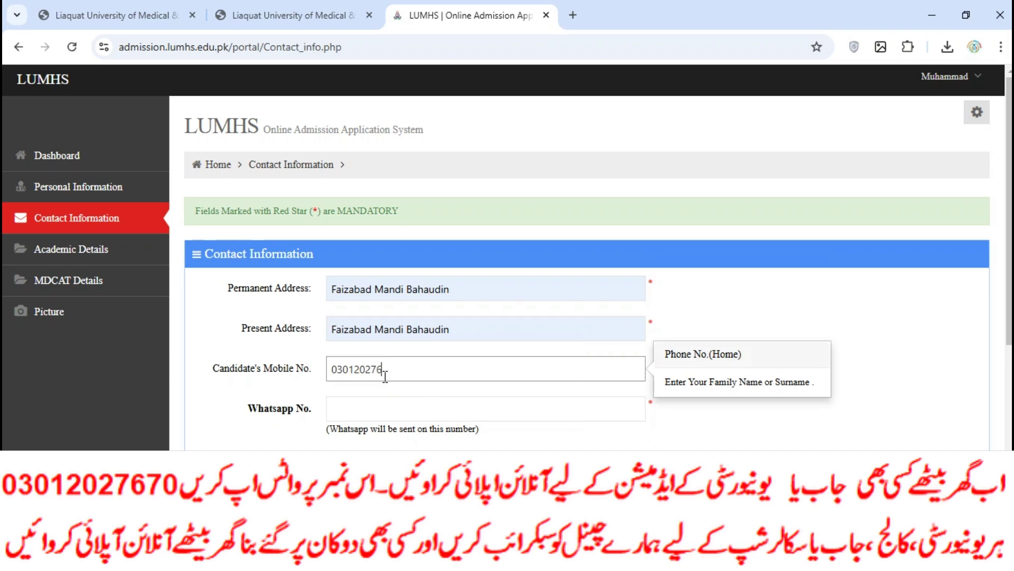
drag(401, 372, 330, 378)
key(ctrl+c)
click(402, 408)
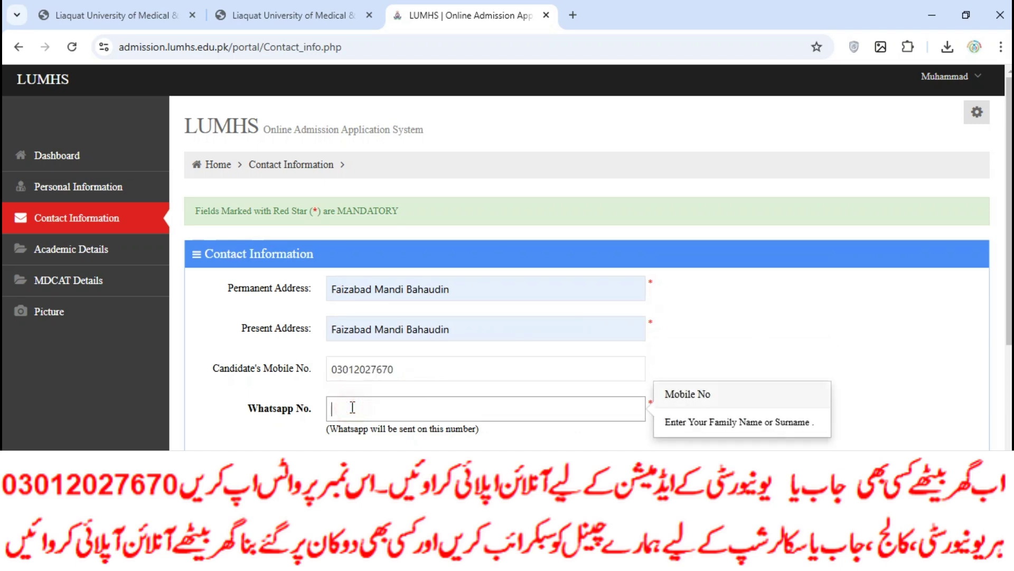
key(ctrl+v)
click(355, 464)
key(ctrl+v)
scroll(354, 465, down, 5)
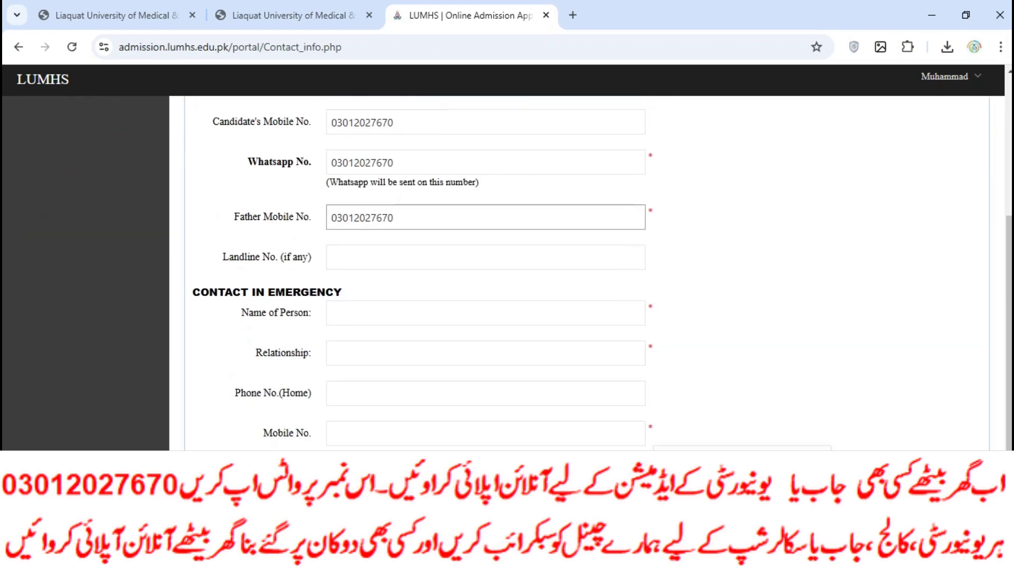
Enter the emergency contact's name, relationship, phones and address, then save and continue.
click(359, 228)
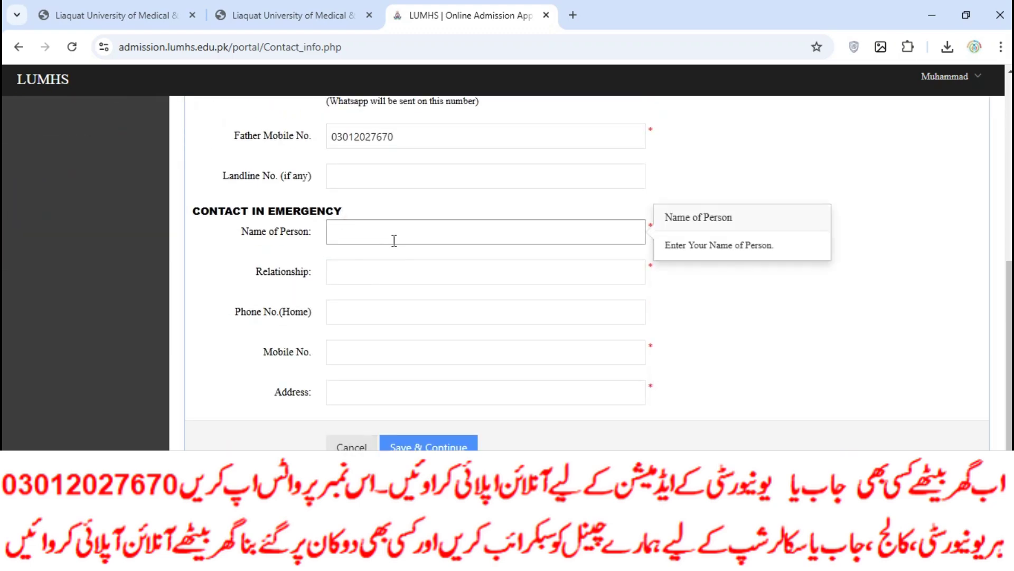
text(bash)
click(373, 267)
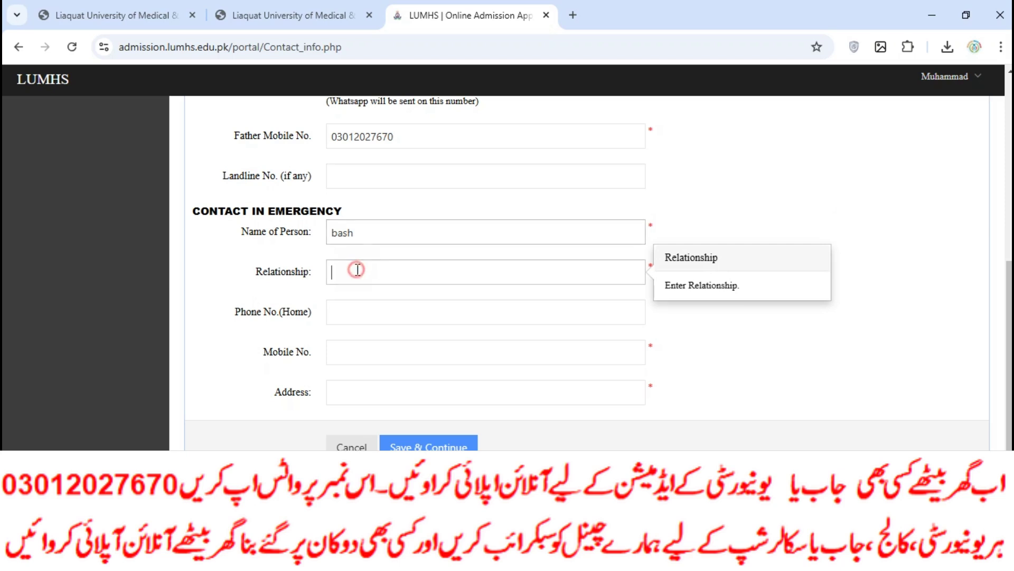
click(353, 319)
key(ctrl+v)
click(370, 349)
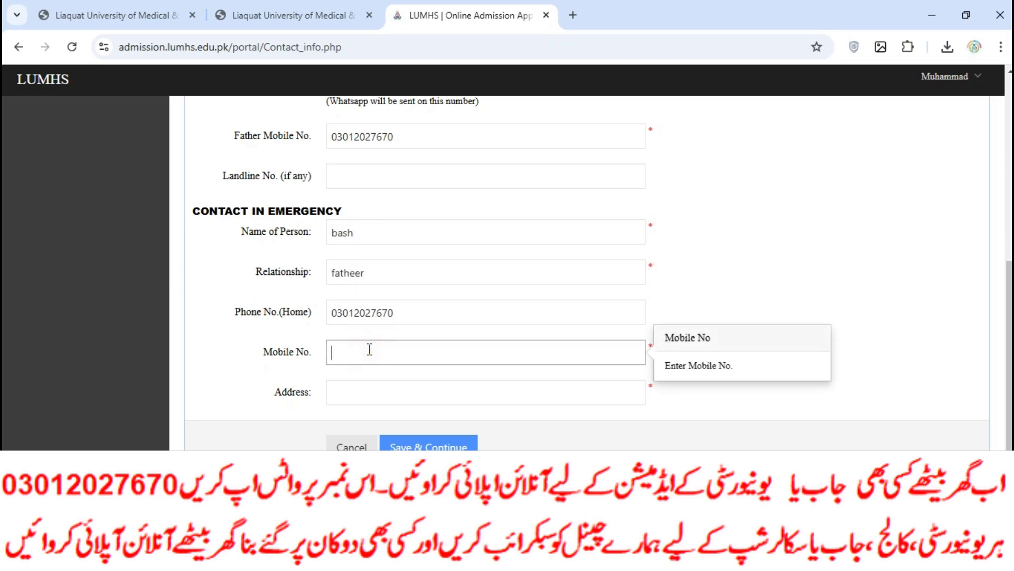
key(ctrl+v)
click(370, 392)
click(414, 423)
click(423, 443)
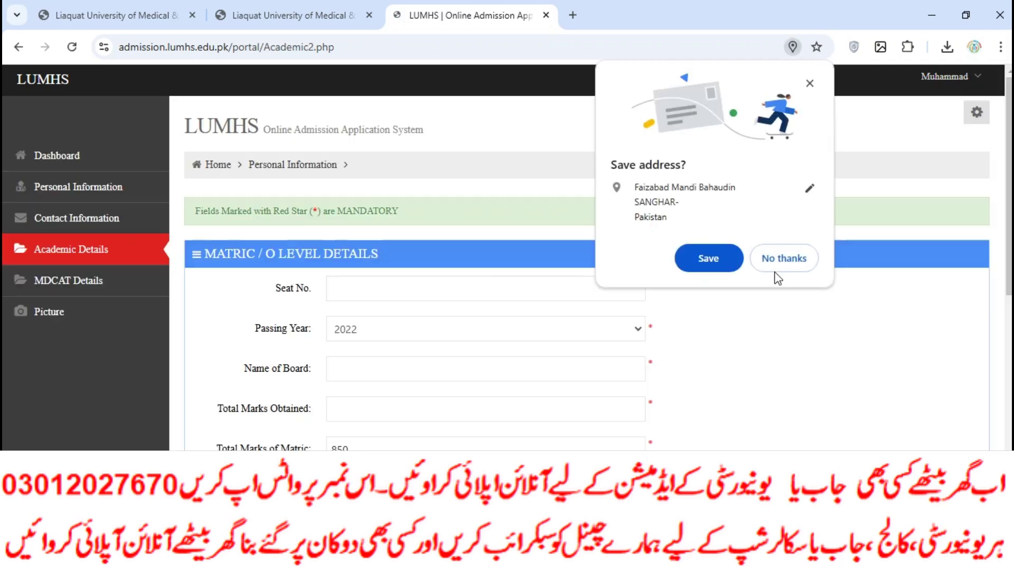
click(781, 258)
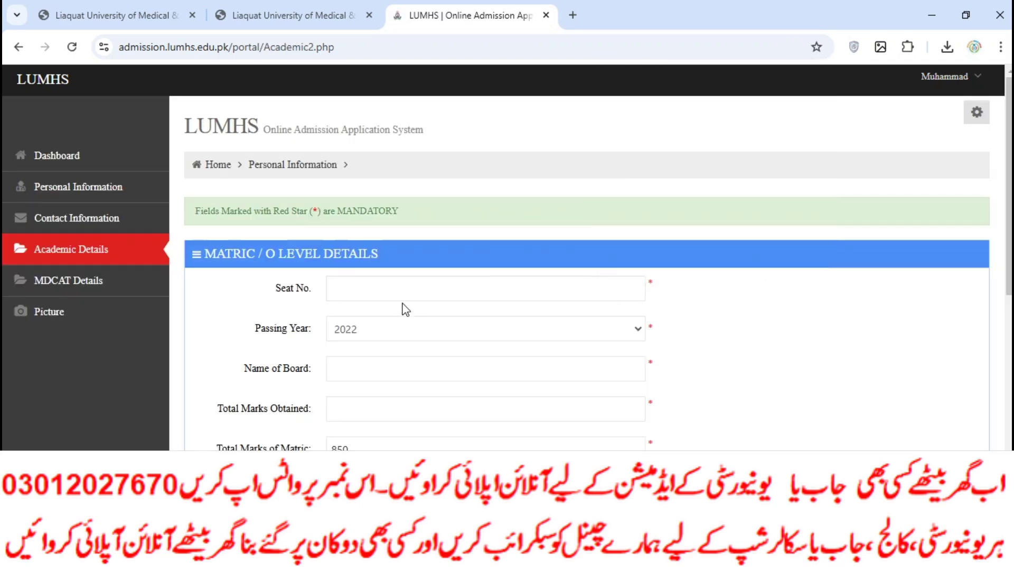
Enter the matric seat number, board and marks obtained 790 out of 850.
click(400, 295)
text(11)
click(357, 368)
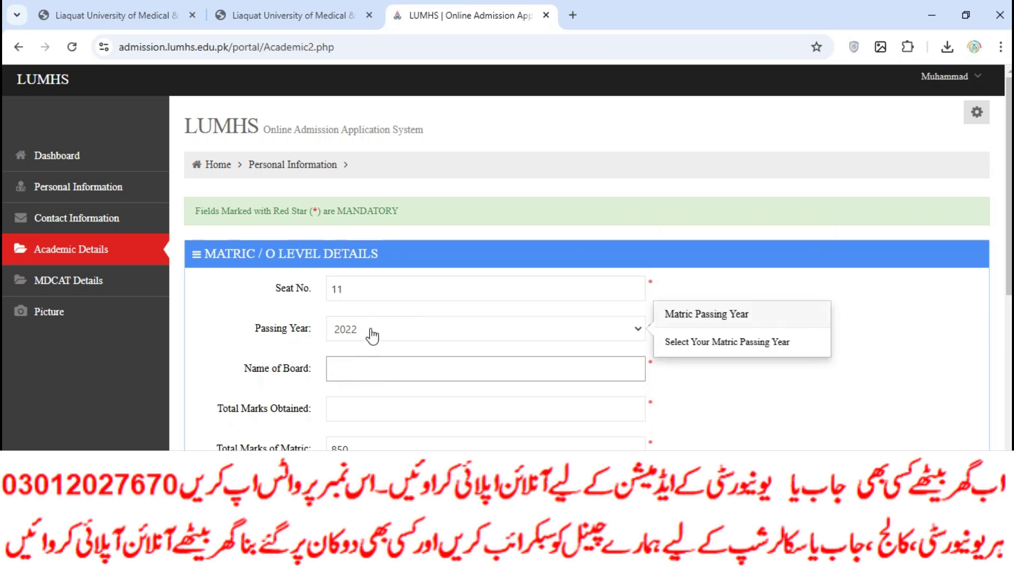
click(372, 366)
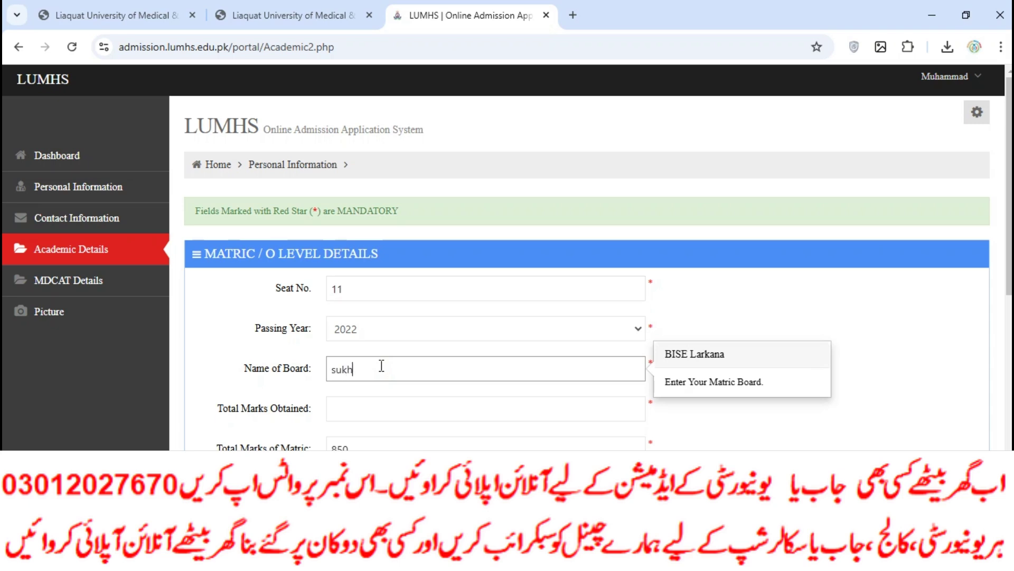
click(354, 408)
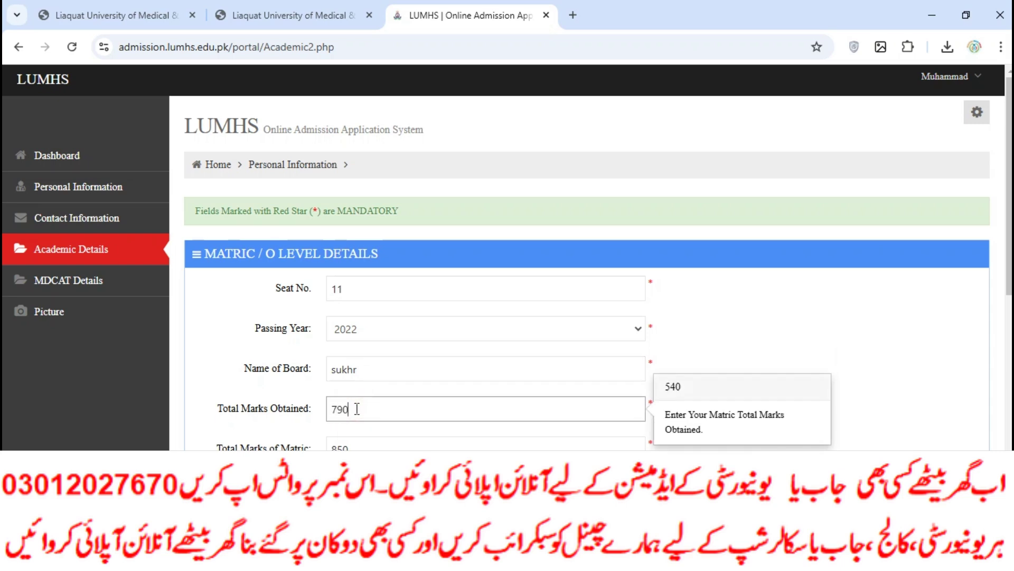
scroll(366, 394, down, 3)
scroll(381, 399, down, 3)
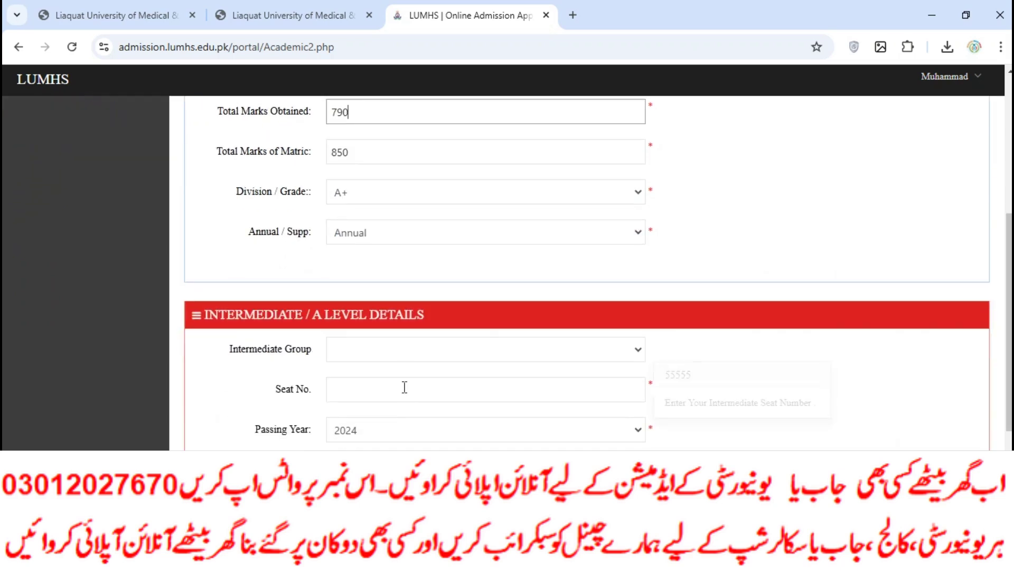
Set the intermediate group to Pre-Medical, enter its seat number and keep passing year 2024.
click(403, 351)
click(399, 388)
click(395, 390)
text(12)
key(Tab)
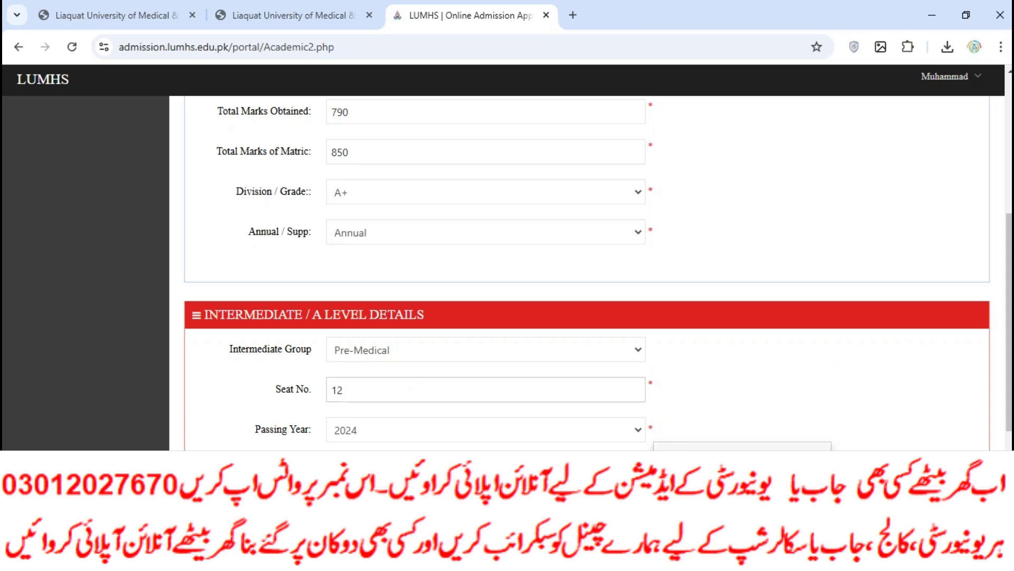
click(396, 430)
click(395, 431)
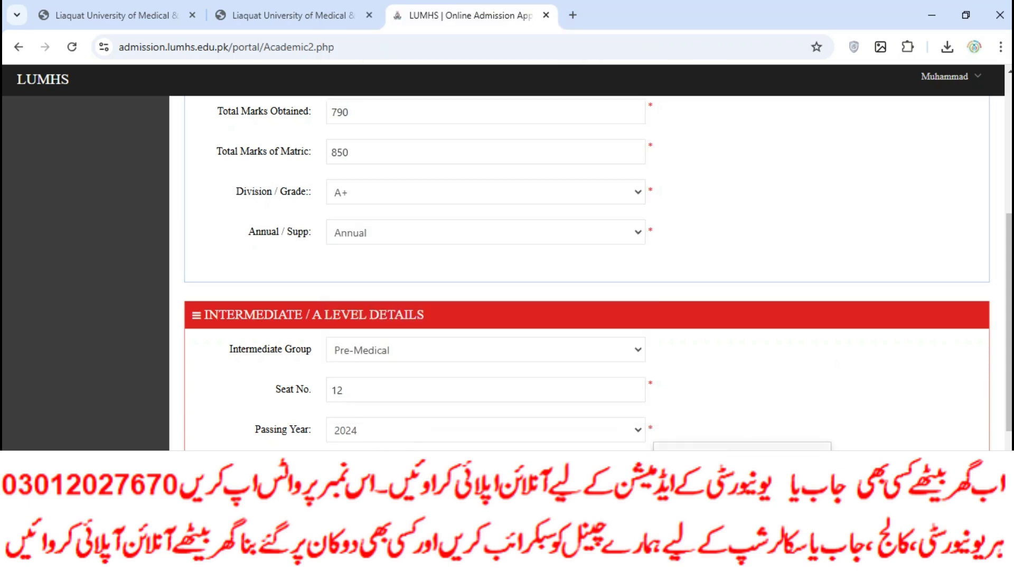
scroll(385, 370, down, 1)
Enter intermediate marks 1190 with grade A+ and save the academic details.
click(385, 433)
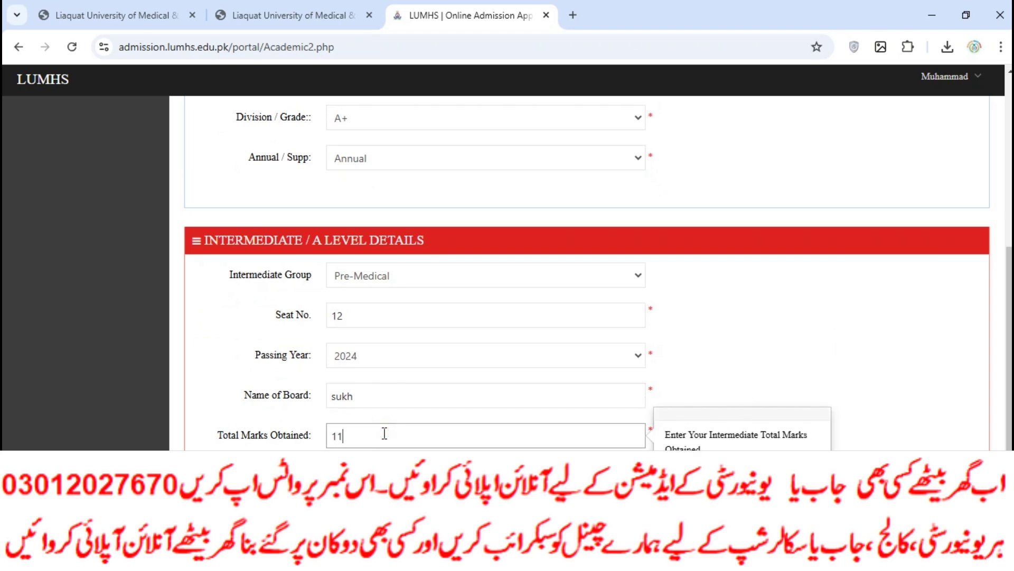
scroll(385, 433, down, 2)
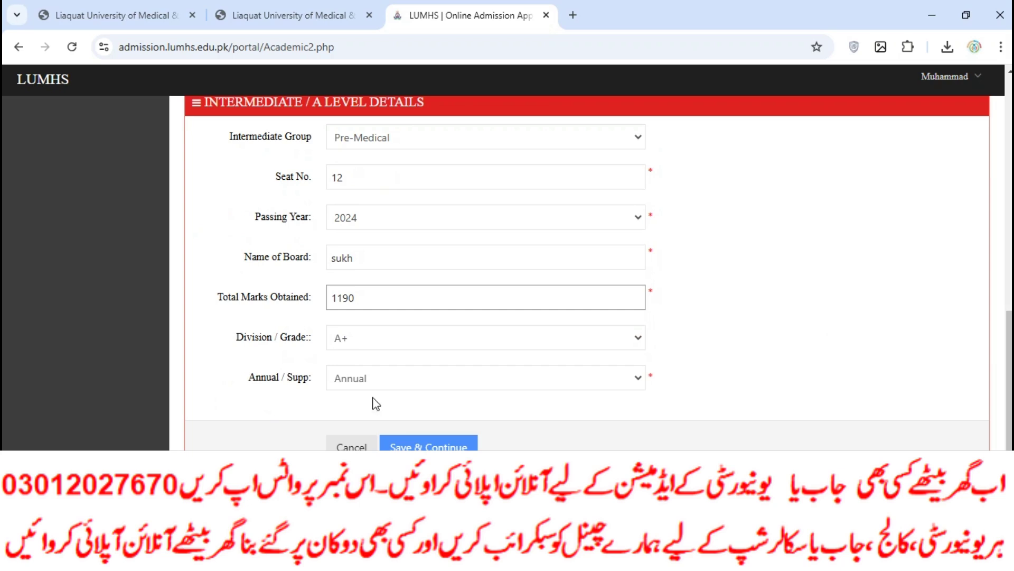
click(372, 380)
click(385, 347)
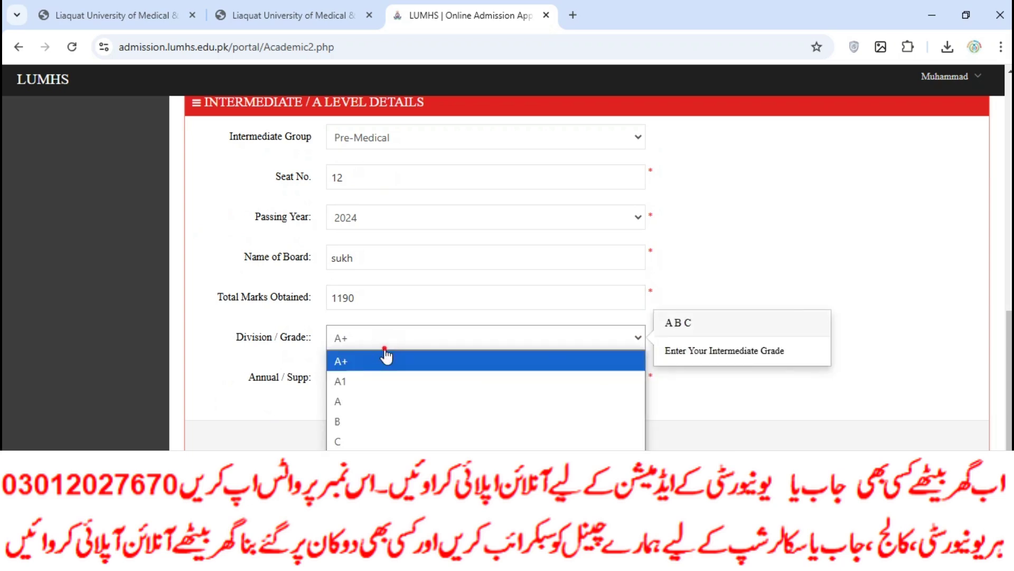
click(386, 359)
click(434, 445)
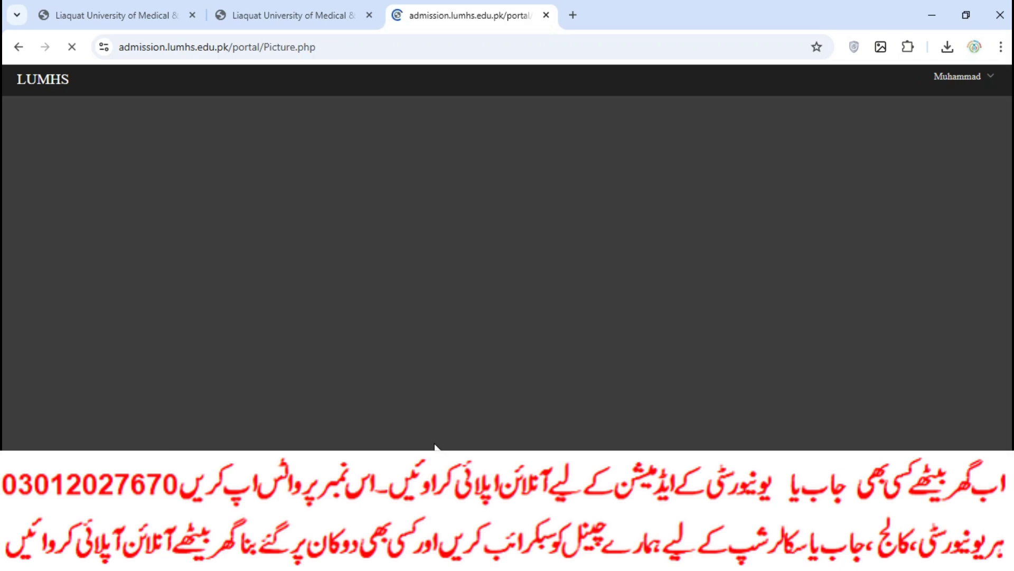
Select a first picture file, then return to the dashboard to check step progress.
click(240, 326)
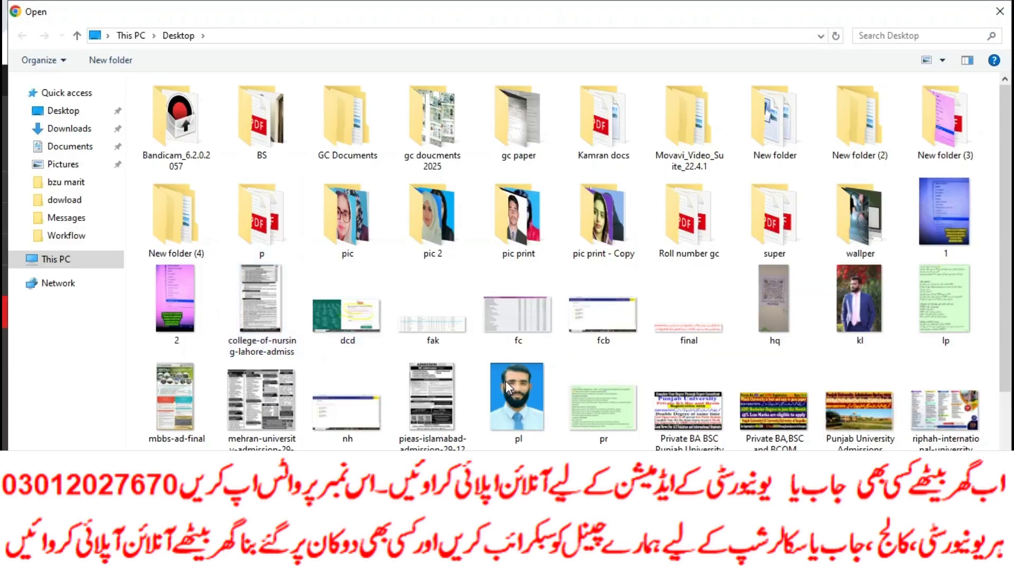
double_click(510, 383)
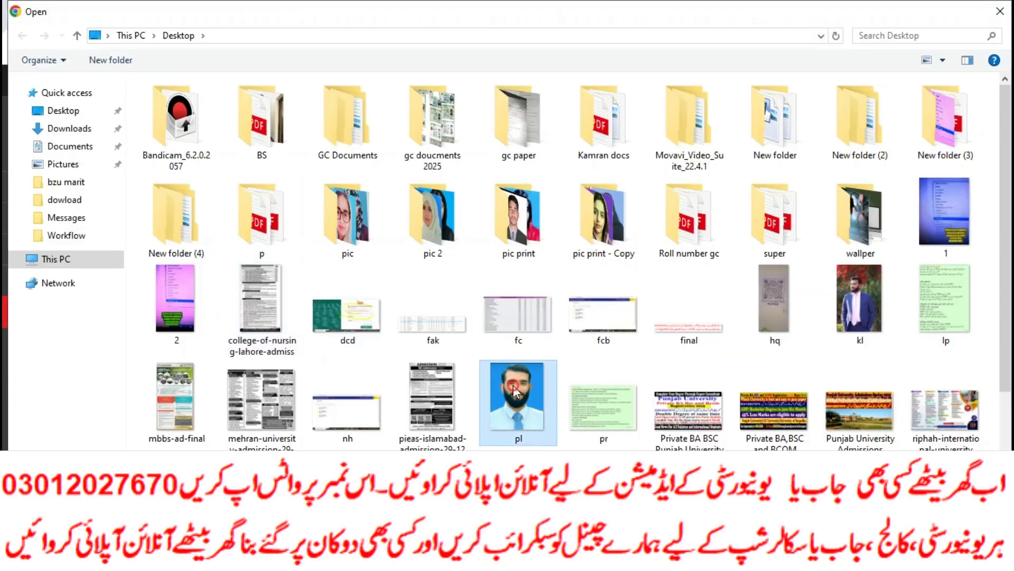
click(362, 417)
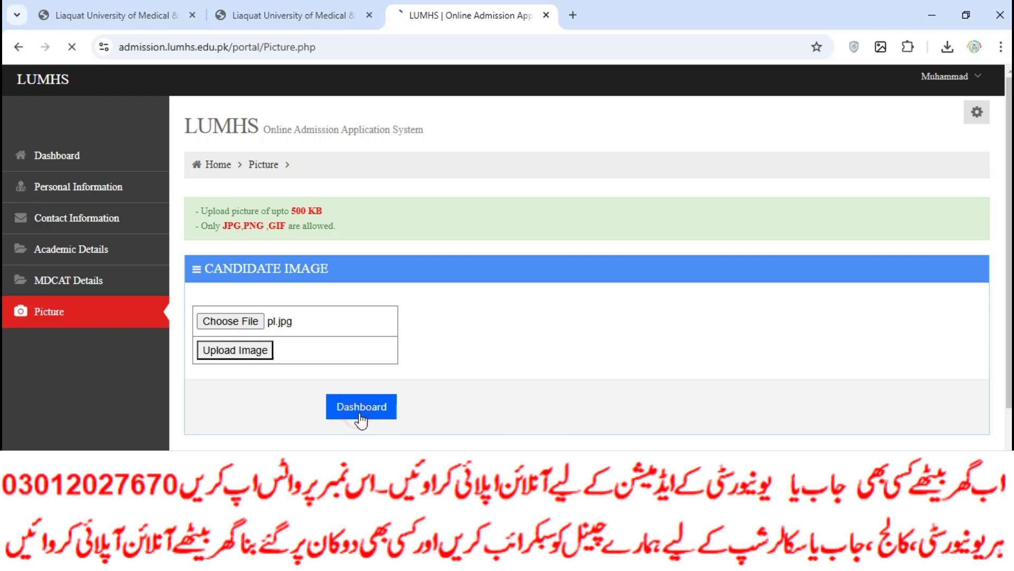
scroll(423, 399, down, 4)
scroll(427, 402, up, 1)
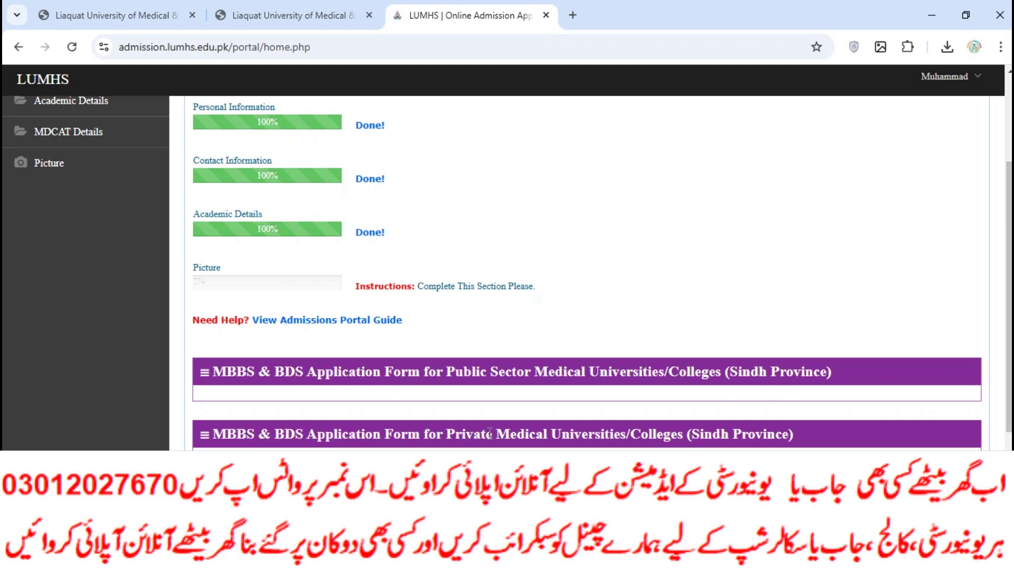
scroll(389, 427, down, 3)
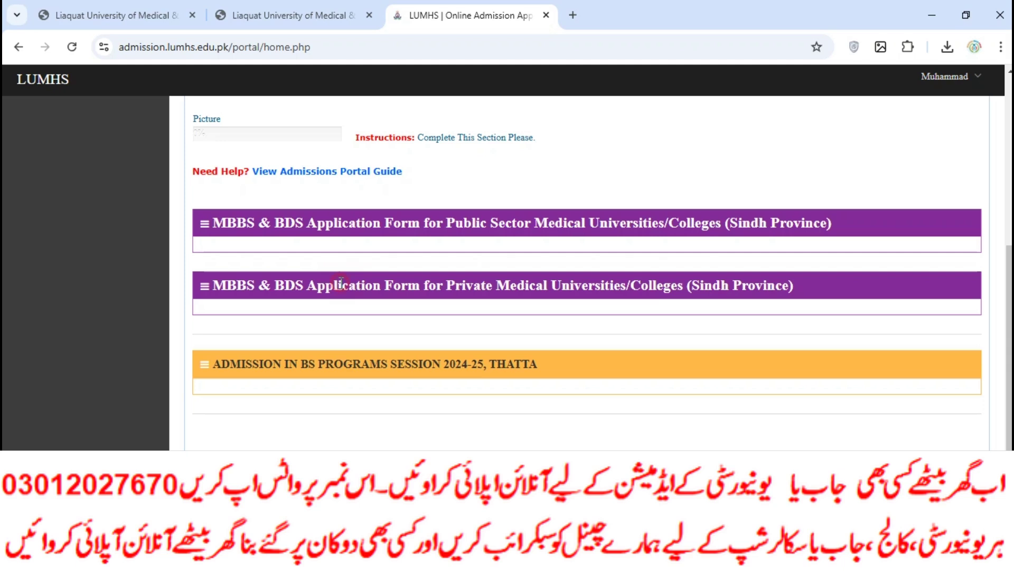
scroll(340, 280, up, 1)
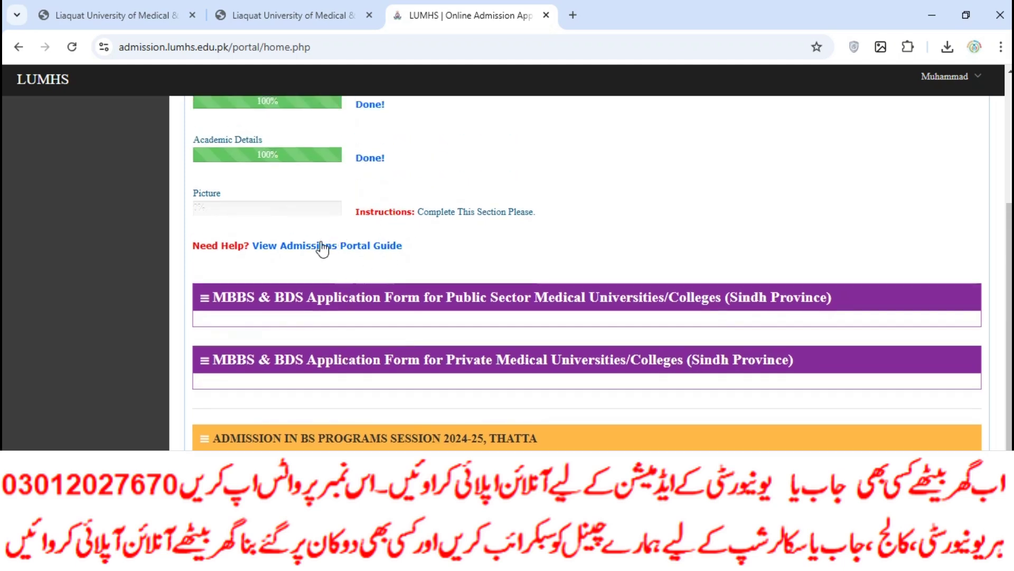
scroll(365, 303, up, 1)
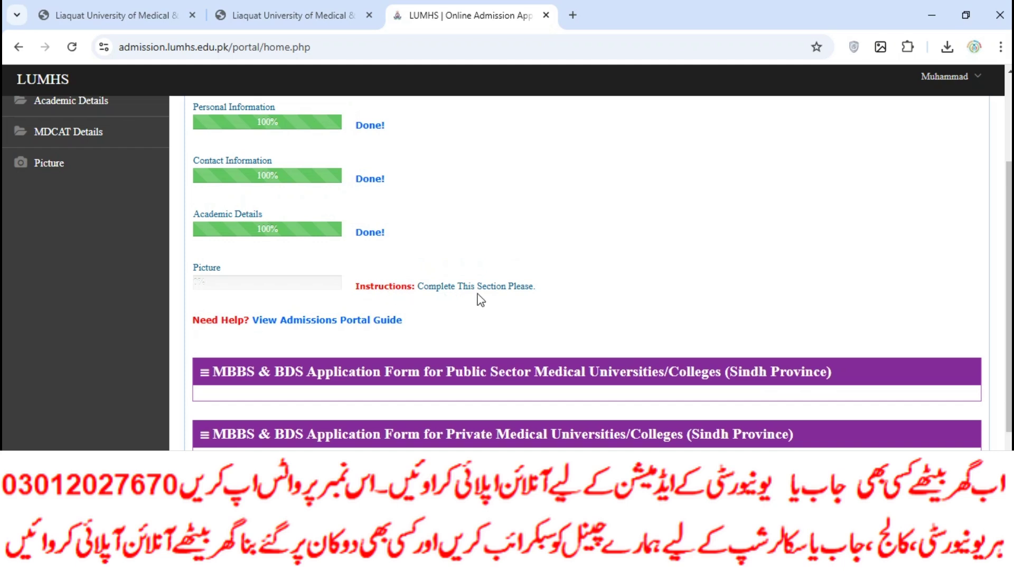
scroll(453, 305, up, 1)
Reopen the Picture section, upload kl.jpg, and go back to the dashboard.
click(208, 341)
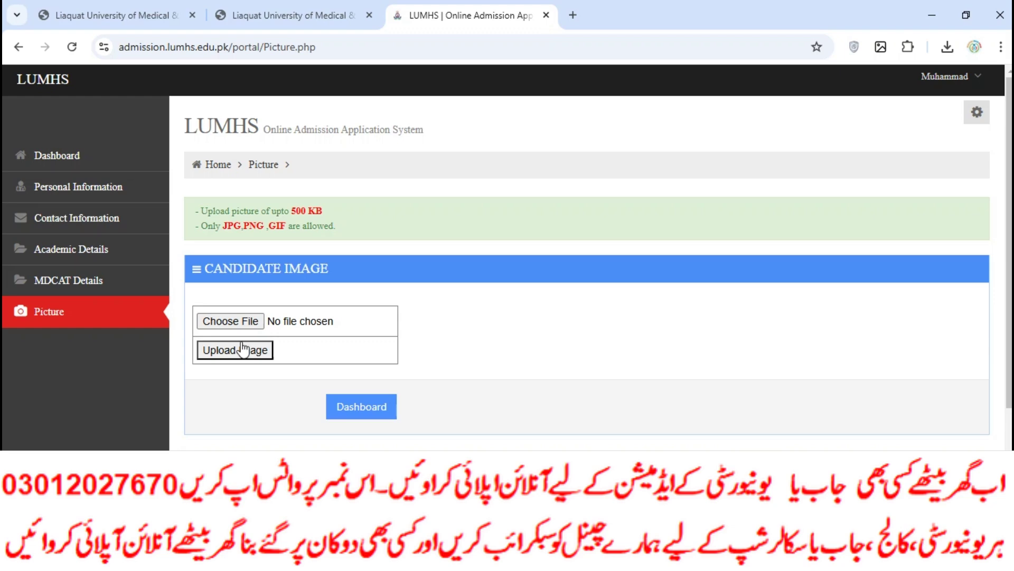
click(240, 324)
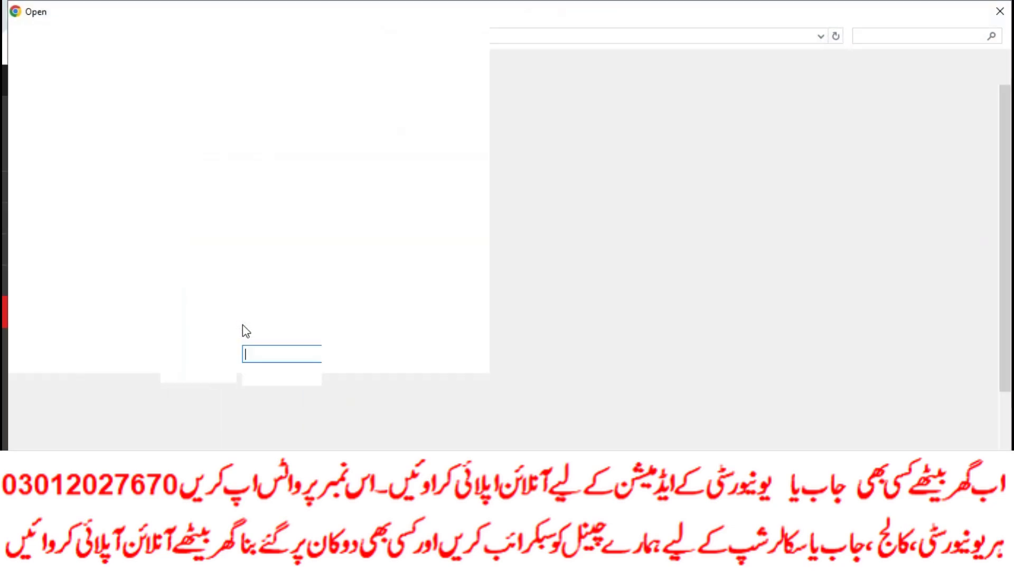
scroll(525, 388, down, 2)
scroll(657, 413, up, 2)
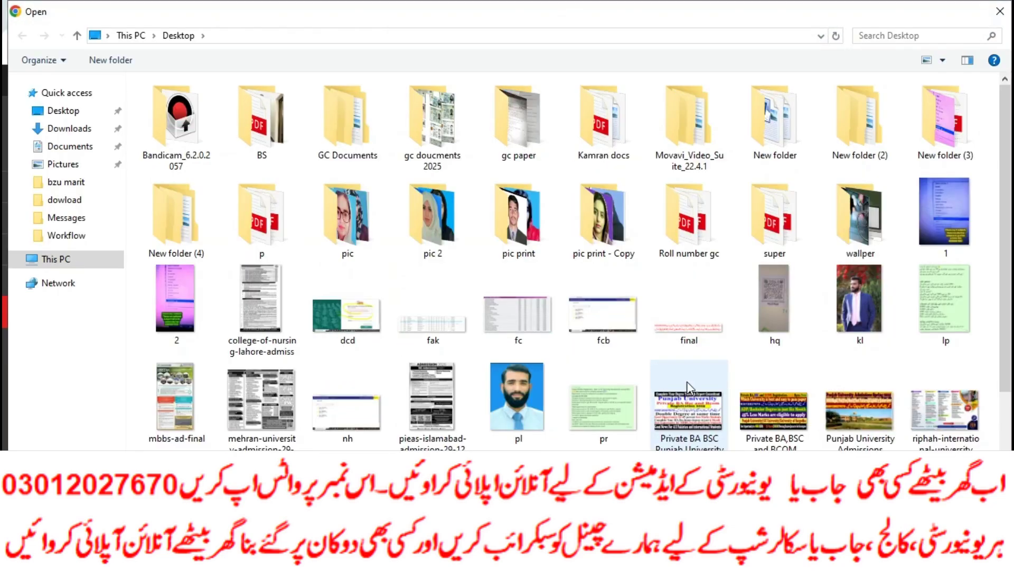
double_click(860, 301)
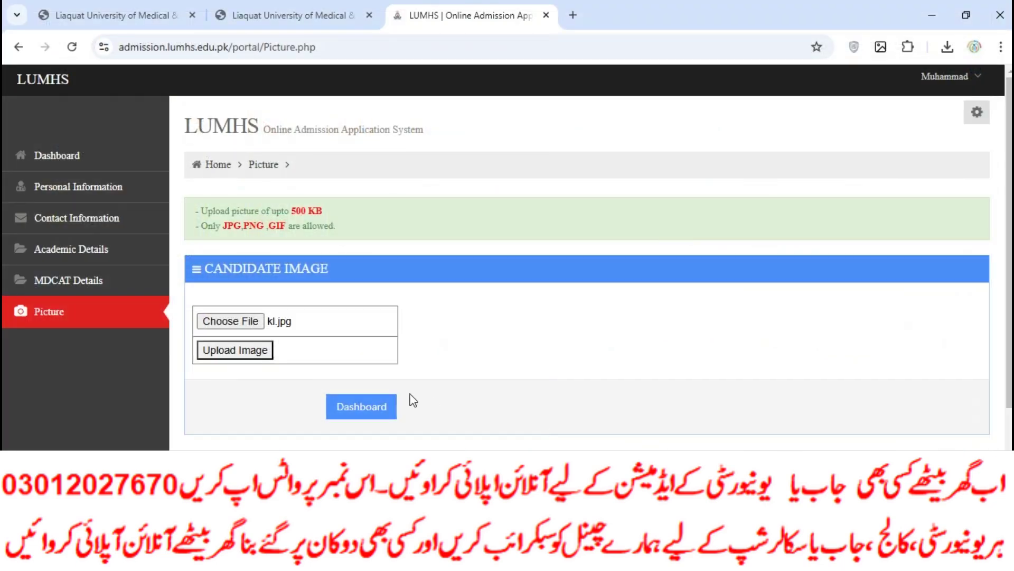
click(258, 353)
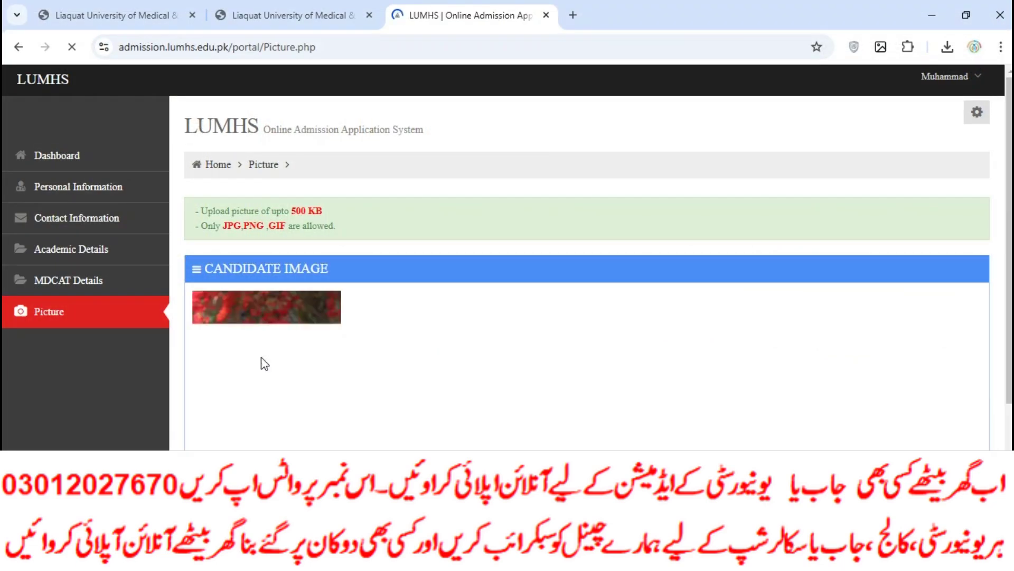
scroll(321, 379, down, 3)
click(351, 446)
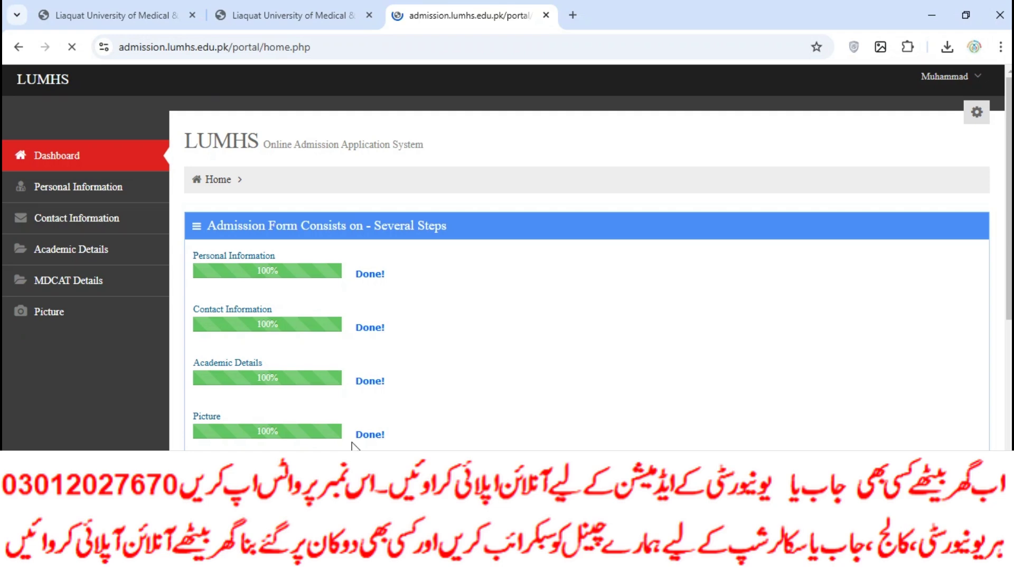
scroll(407, 370, down, 5)
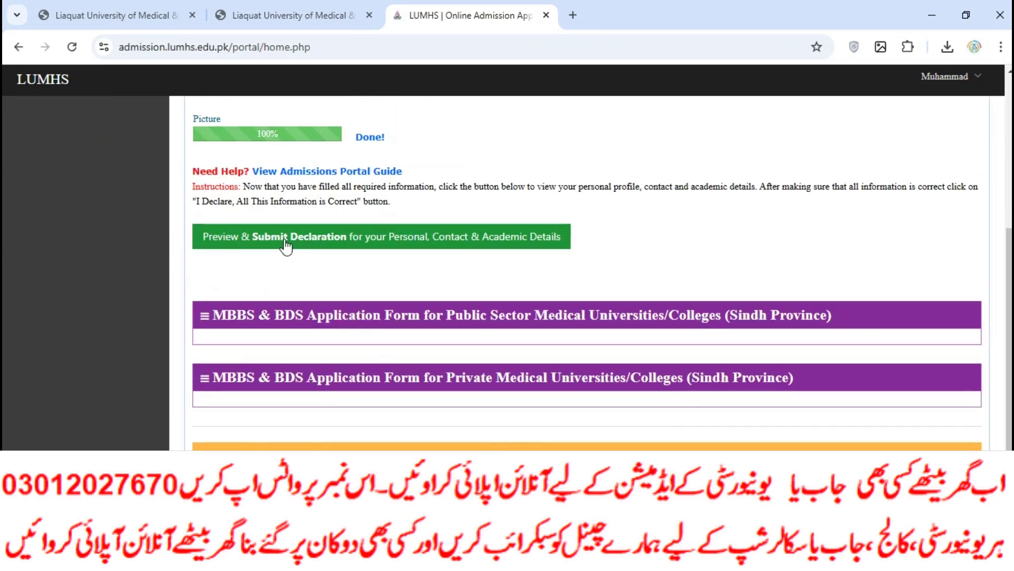
Preview the details, declare them correct, and attempt a public-sector course application.
click(381, 236)
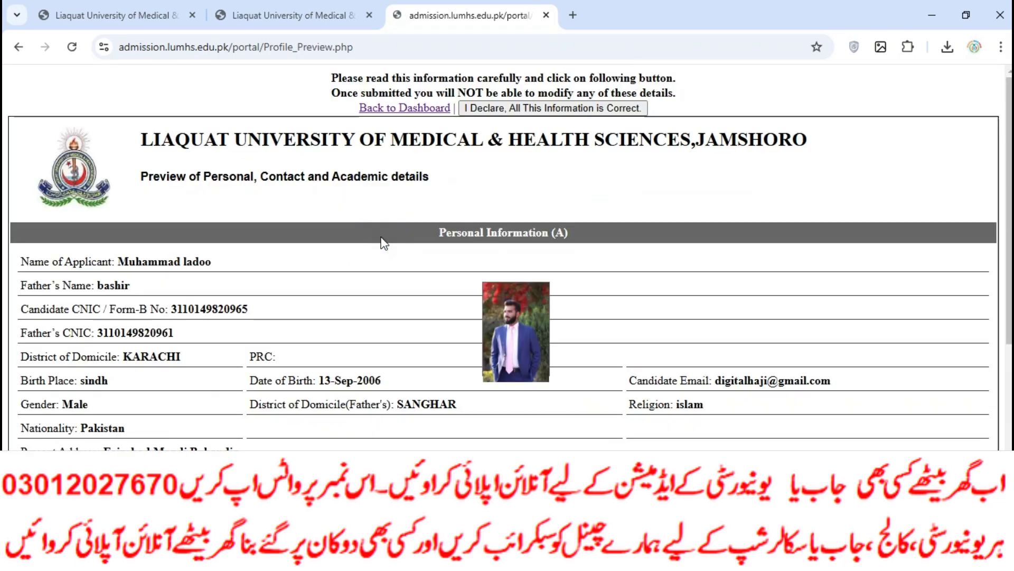
scroll(473, 341, down, 6)
scroll(475, 271, up, 6)
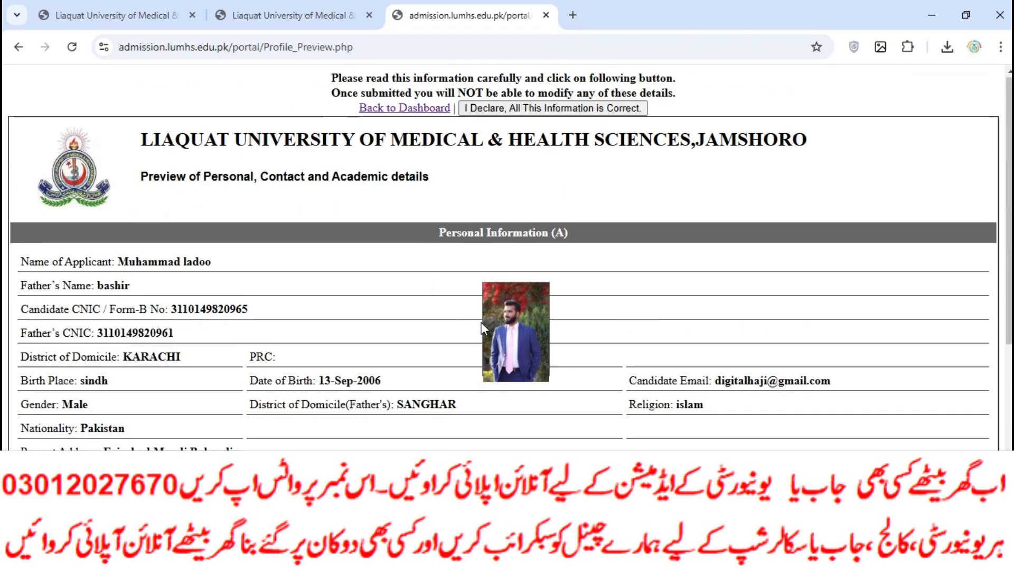
click(515, 110)
scroll(376, 338, down, 5)
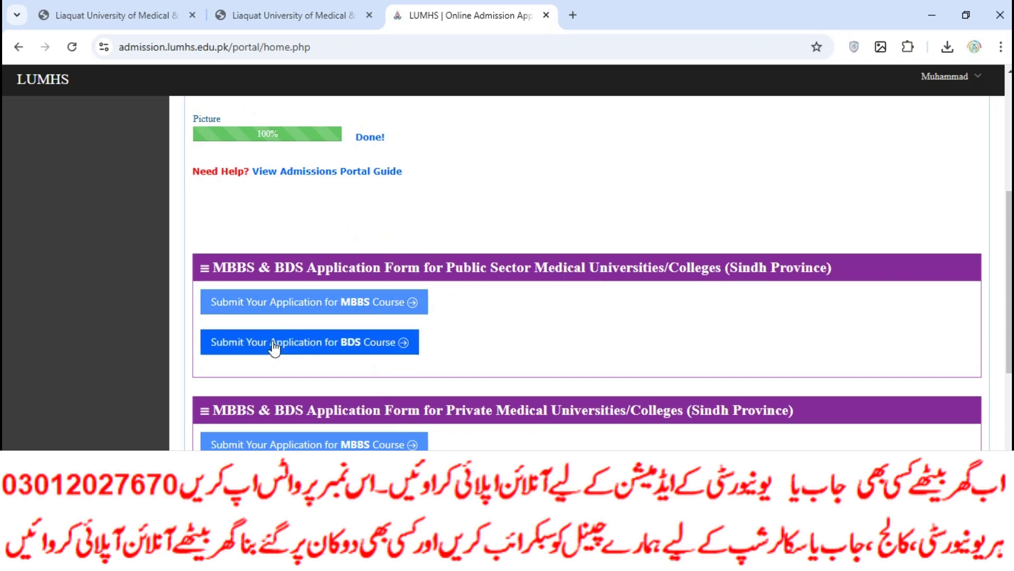
click(290, 297)
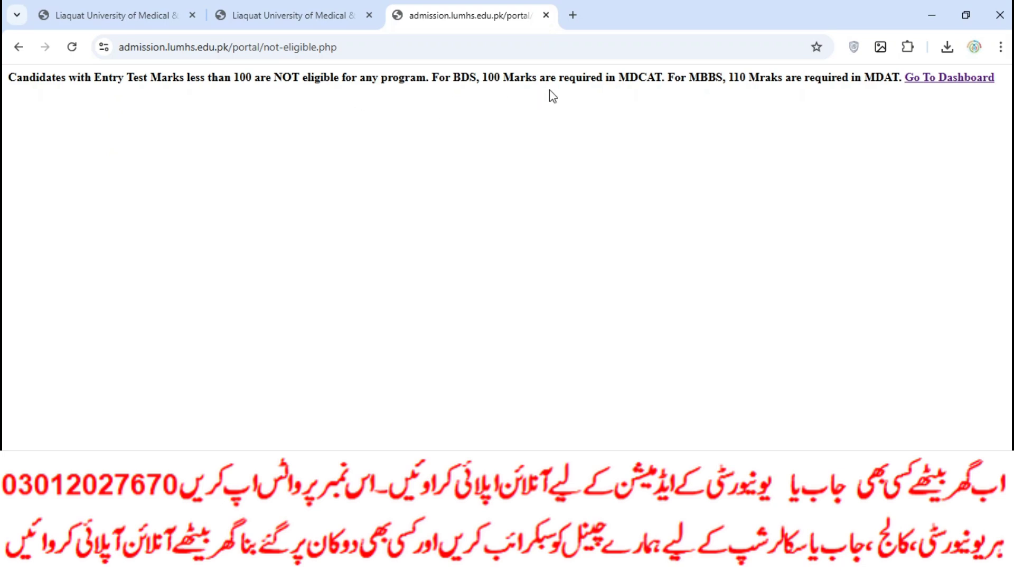
Go back from the not-eligible notice to the dashboard and open Academic Details.
click(18, 47)
scroll(413, 345, down, 3)
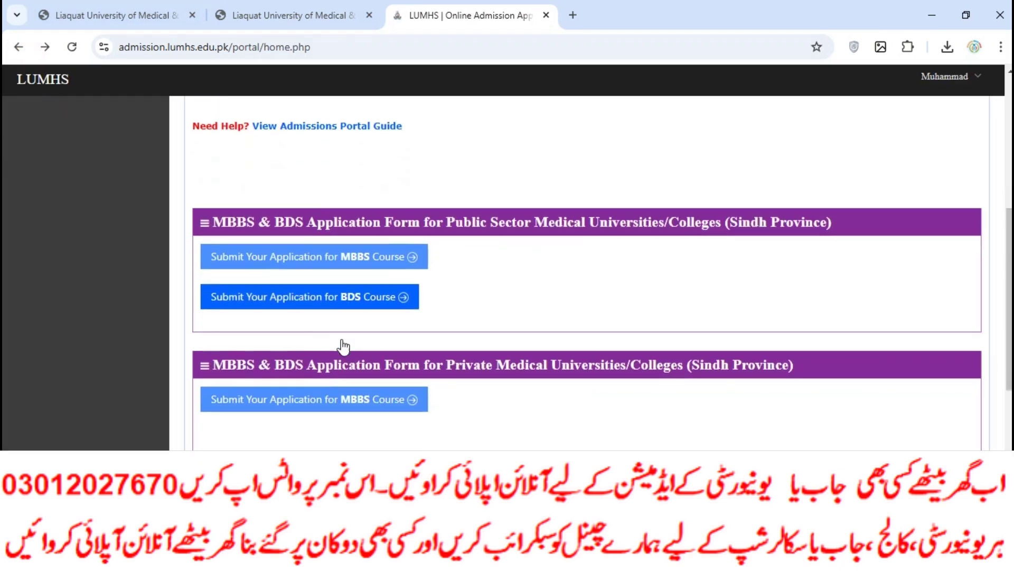
scroll(343, 345, down, 1)
scroll(456, 419, down, 2)
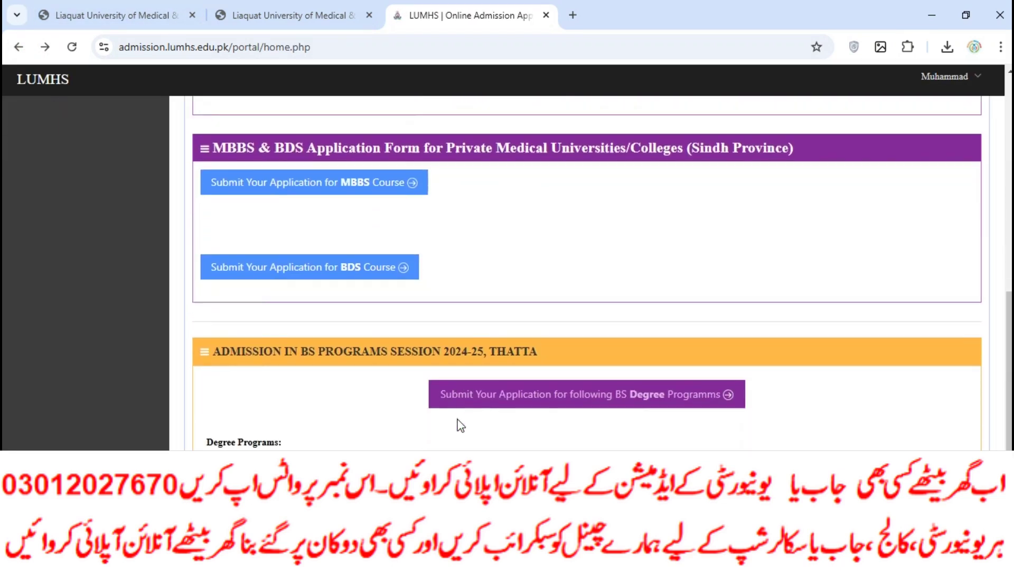
scroll(371, 359, up, 7)
scroll(371, 361, up, 2)
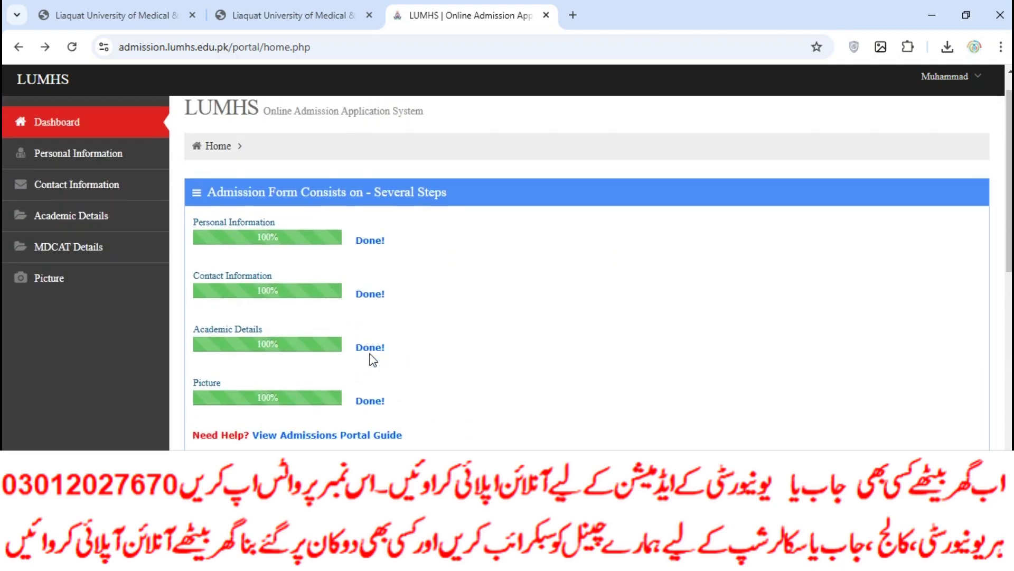
click(244, 333)
Enter MDCAT roll number 111, centre karchi, marks 180 and year 2024, then submit.
click(106, 282)
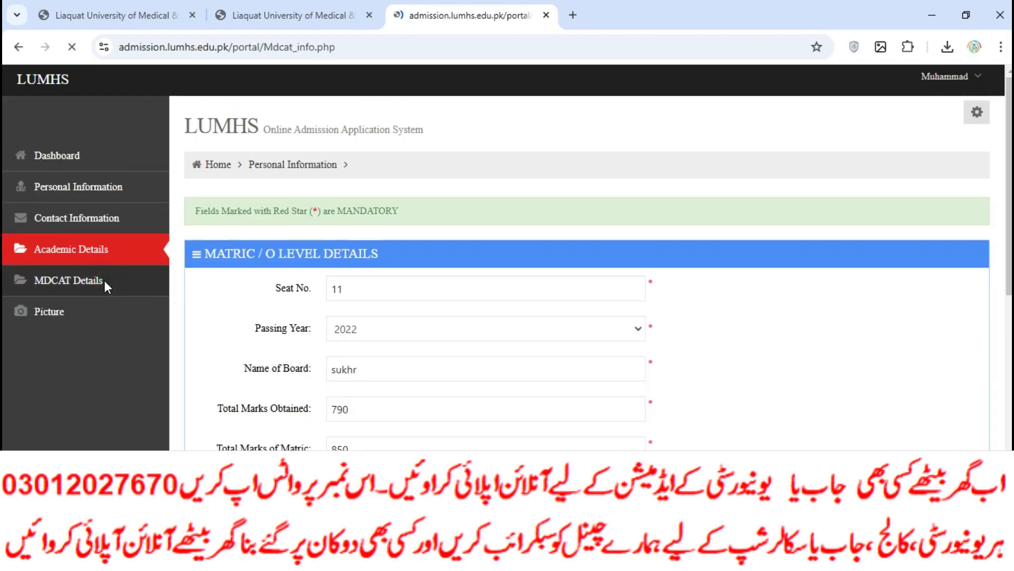
click(370, 294)
text(111)
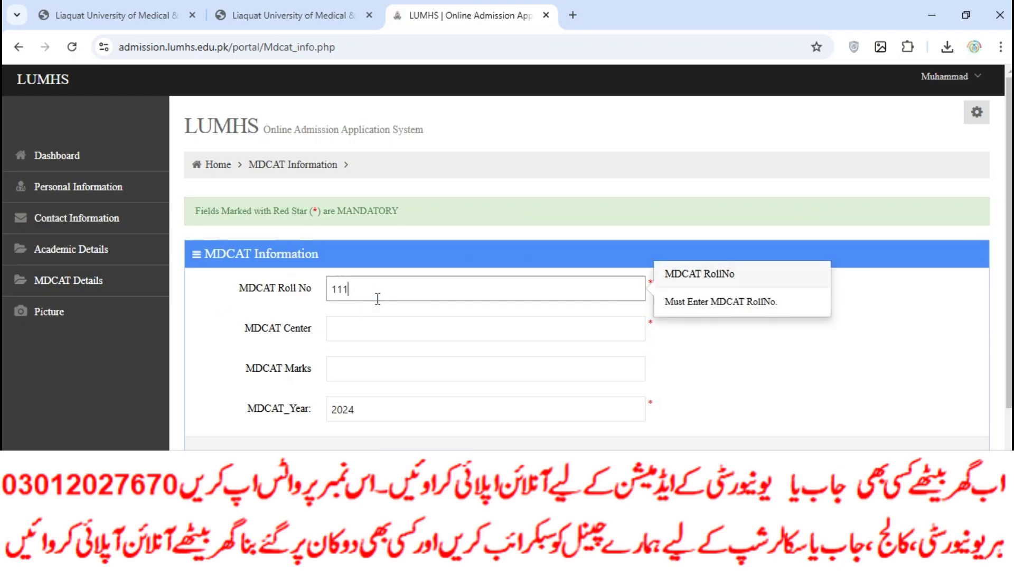
click(347, 331)
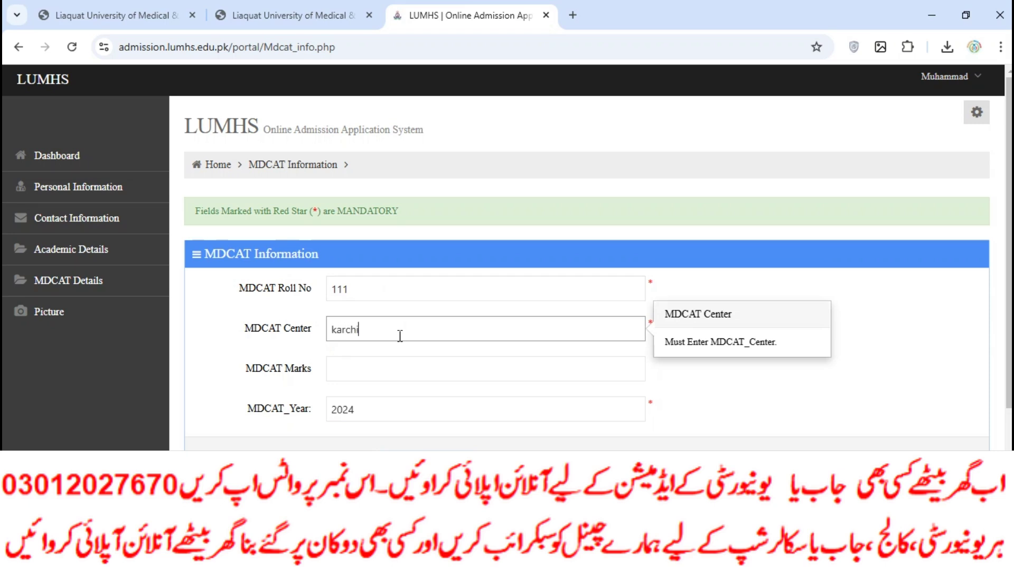
click(424, 369)
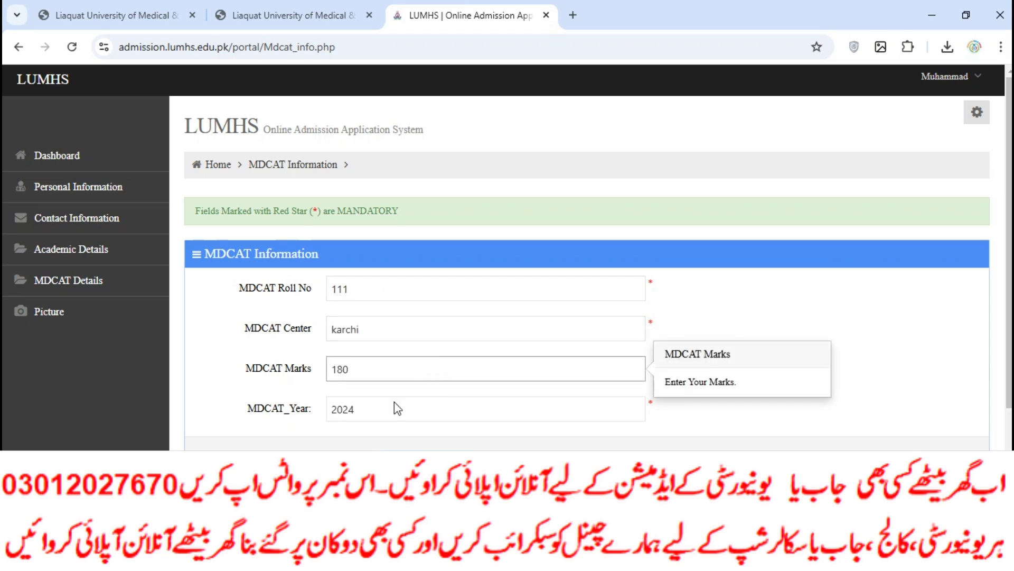
key(Return)
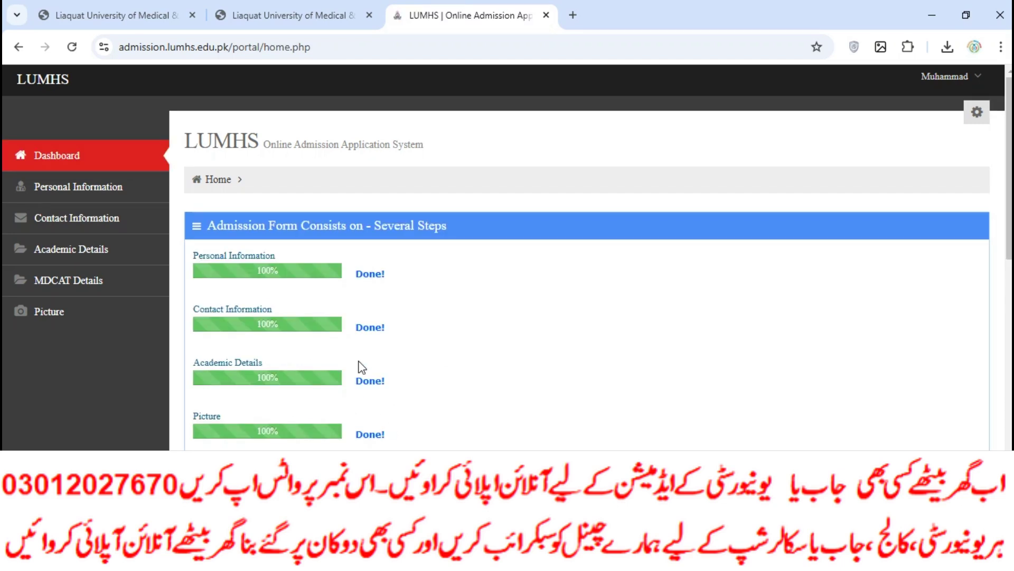
Start the public-sector MBBS application, keeping Intermediate as the examination type.
scroll(362, 367, down, 5)
click(376, 379)
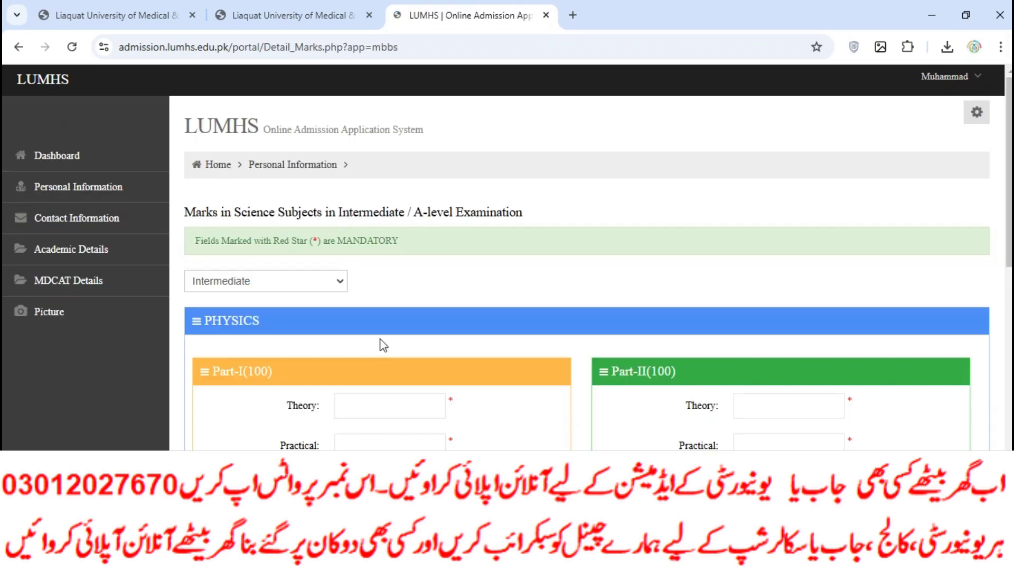
click(314, 291)
click(314, 282)
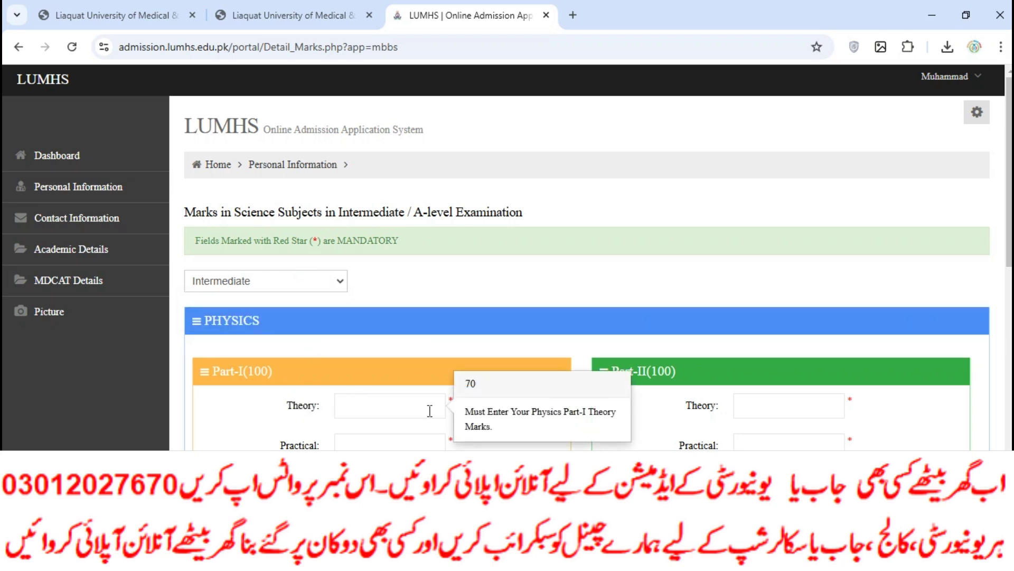
Fill in Physics marks, with 30 for both Part-I and Part-II practicals.
click(737, 411)
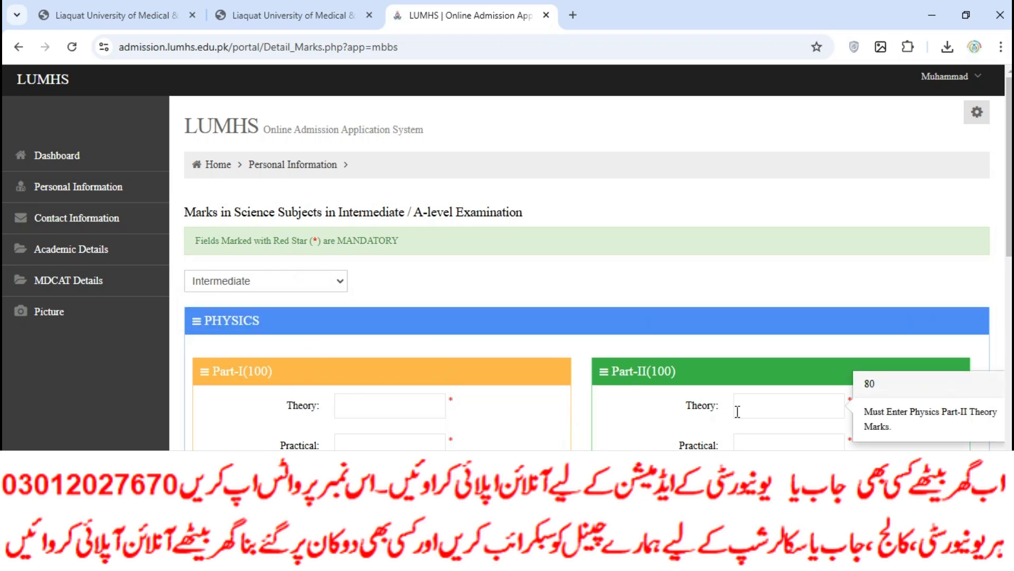
scroll(648, 390, down, 4)
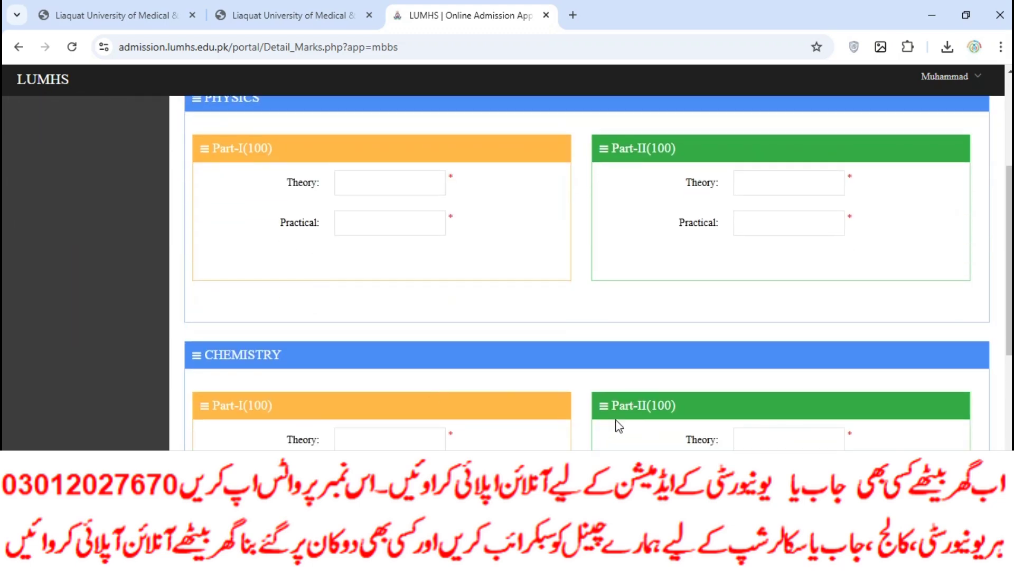
scroll(619, 426, down, 8)
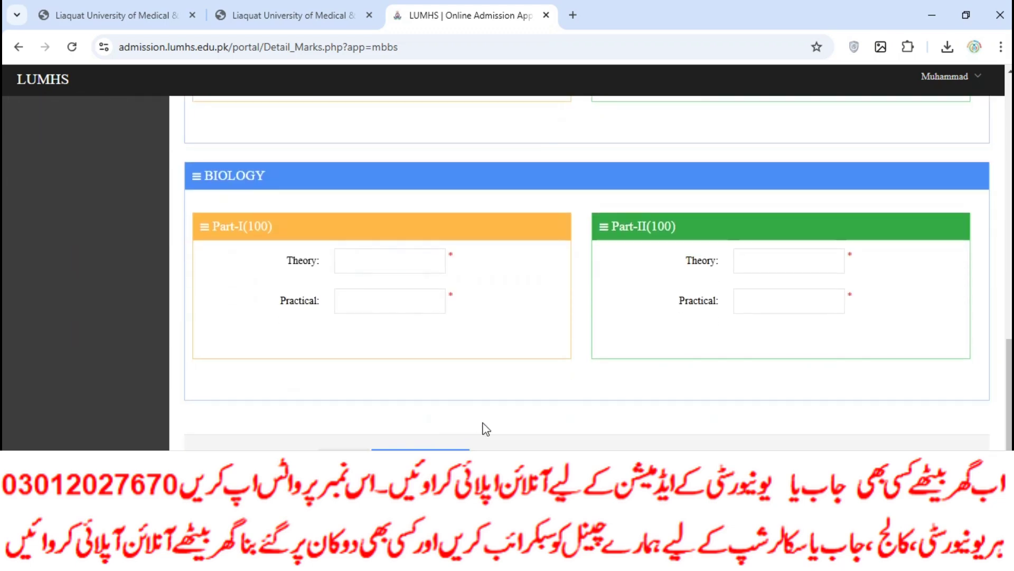
scroll(485, 401, up, 12)
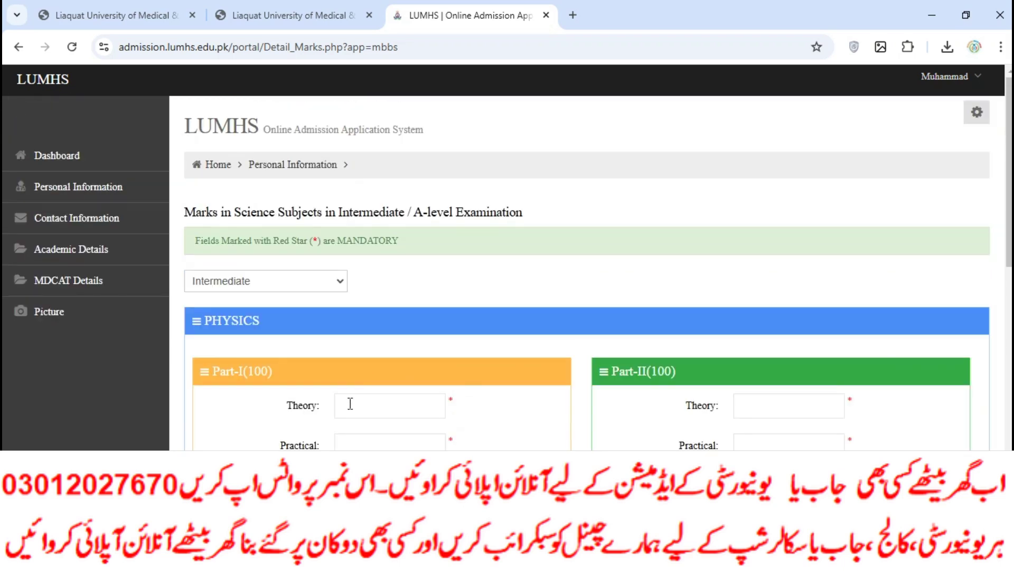
click(350, 403)
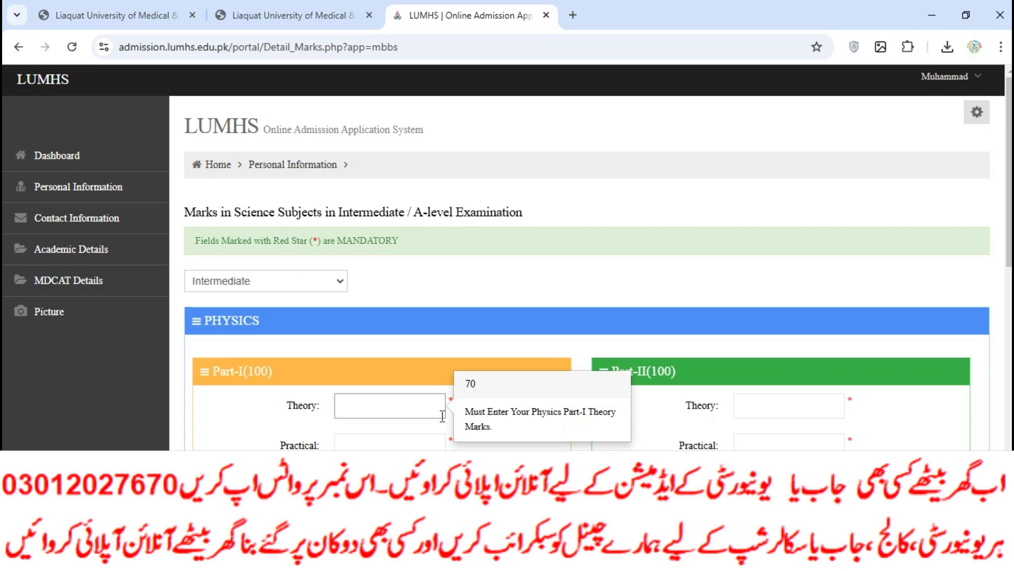
click(391, 445)
text(30)
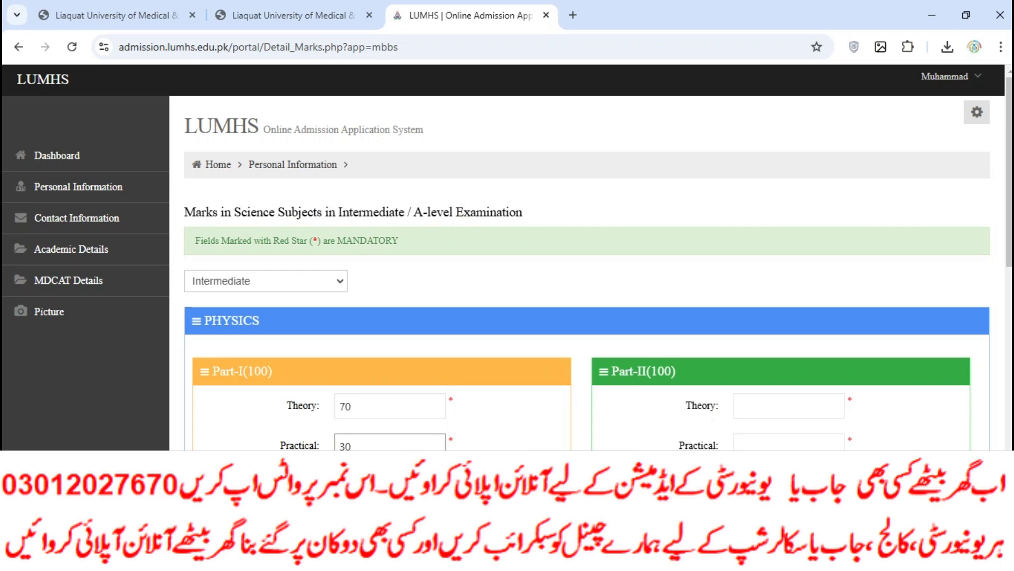
click(730, 415)
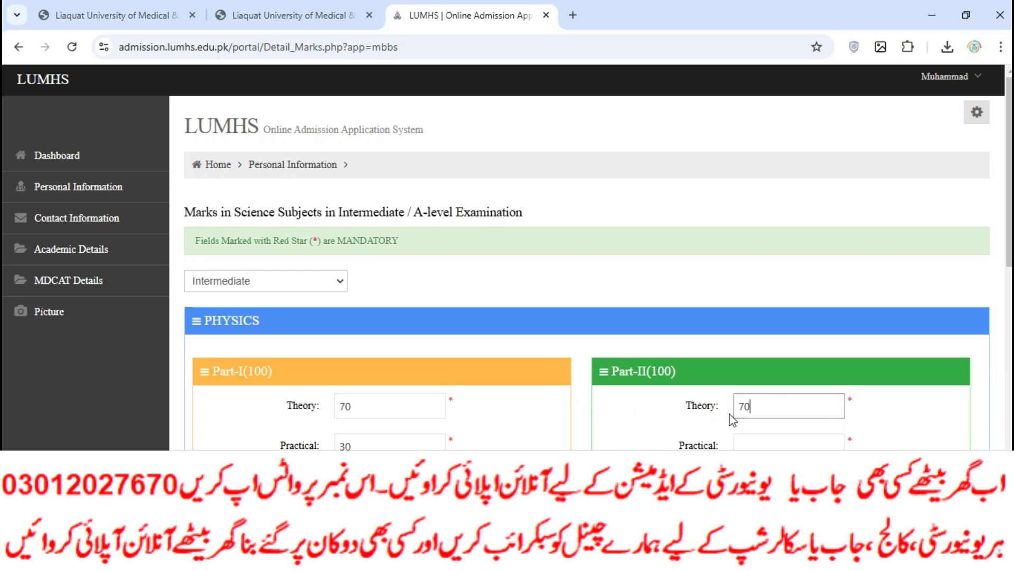
click(751, 444)
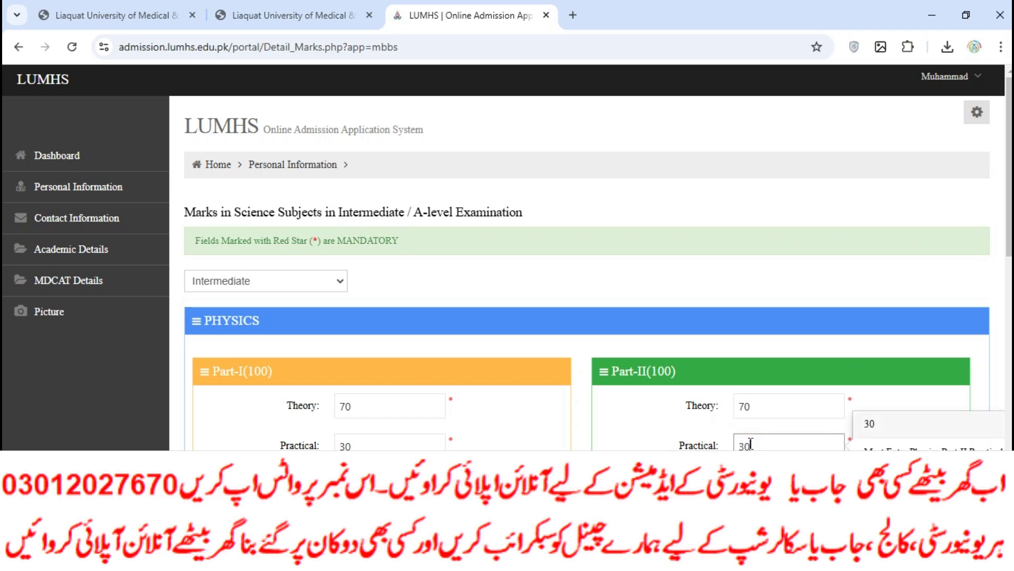
text(30)
scroll(555, 430, down, 3)
Fill in Chemistry marks: Part-I theory 67 and Part-II practical 24.
click(390, 514)
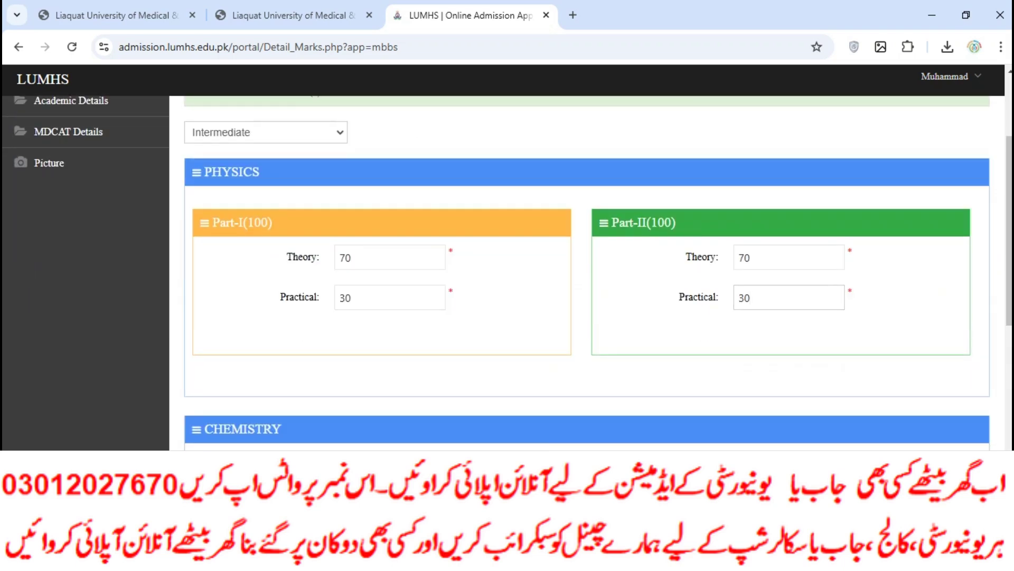
text(67)
scroll(275, 389, down, 3)
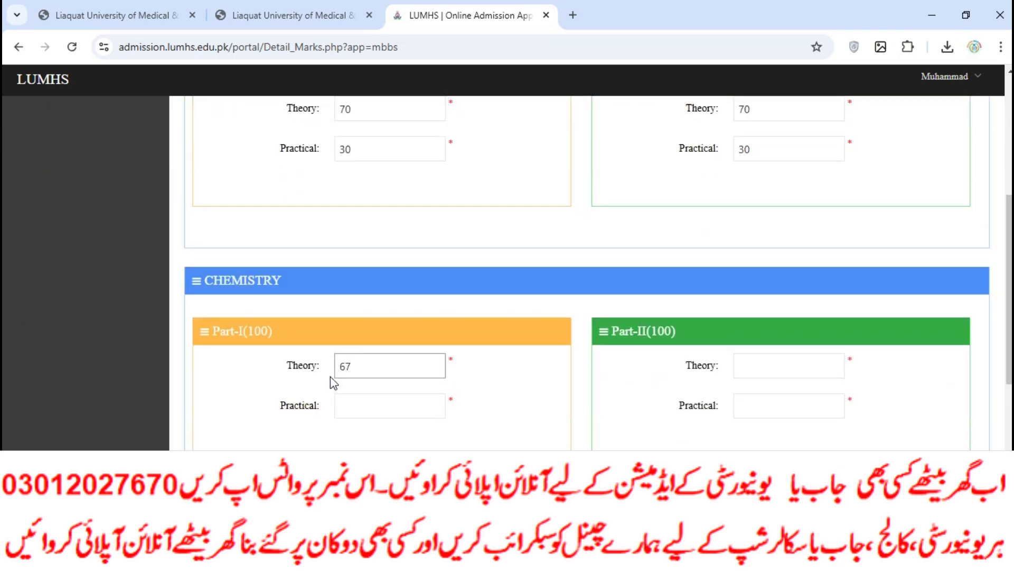
click(371, 399)
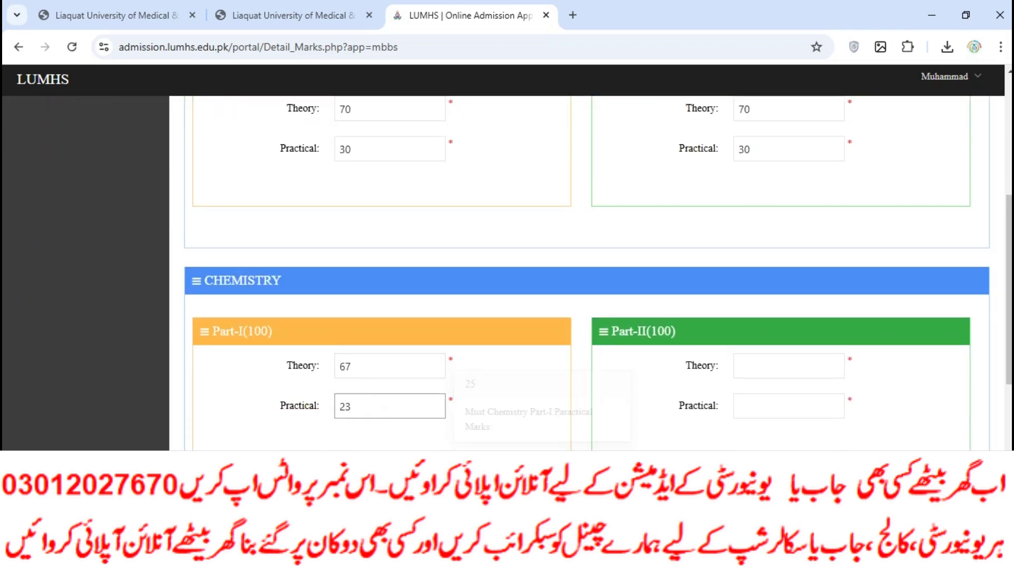
click(800, 370)
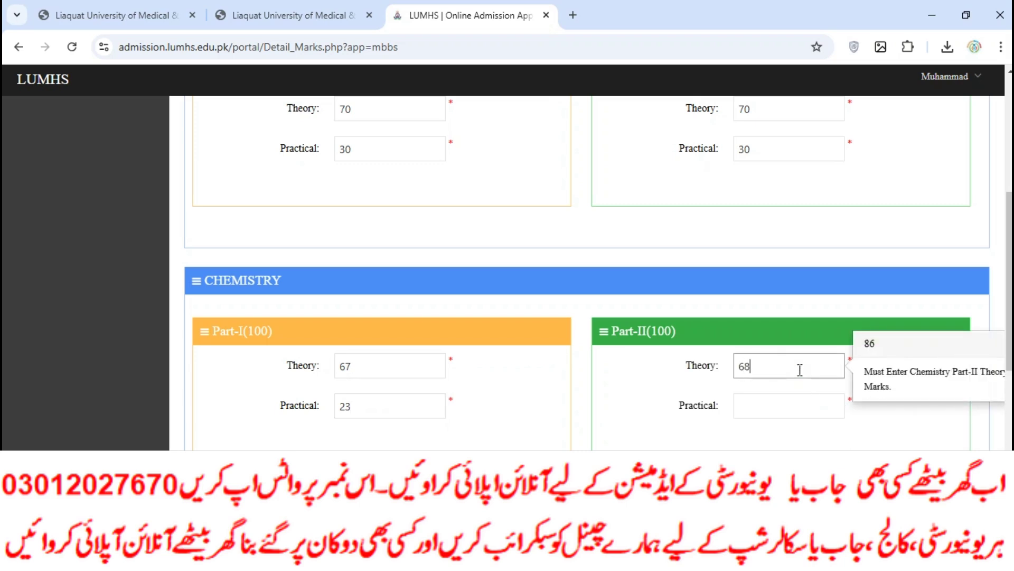
click(766, 407)
text(24)
scroll(606, 364, down, 2)
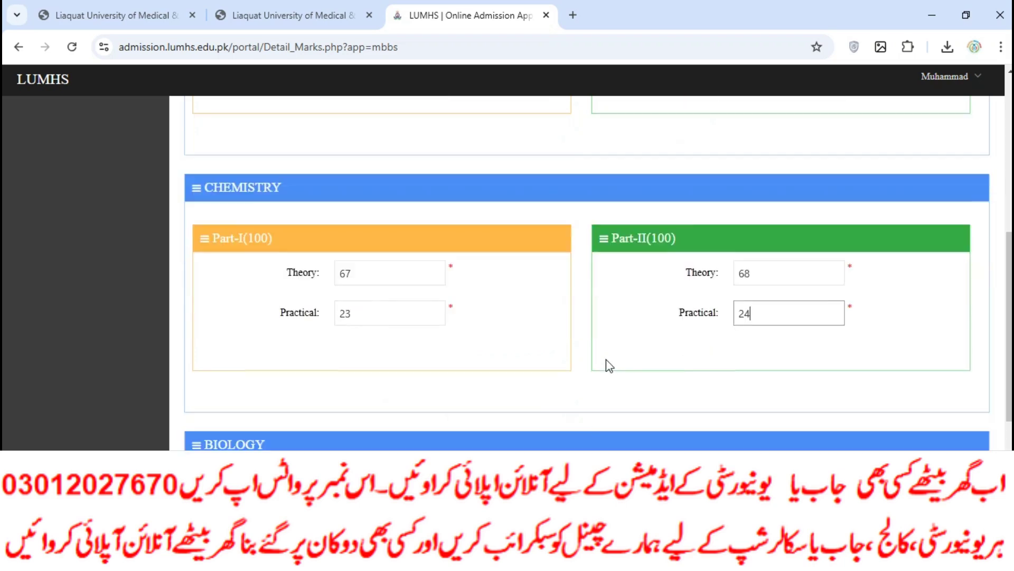
scroll(606, 364, down, 2)
Fill in Biology marks 67/21 and 69/23, then save and continue.
click(401, 407)
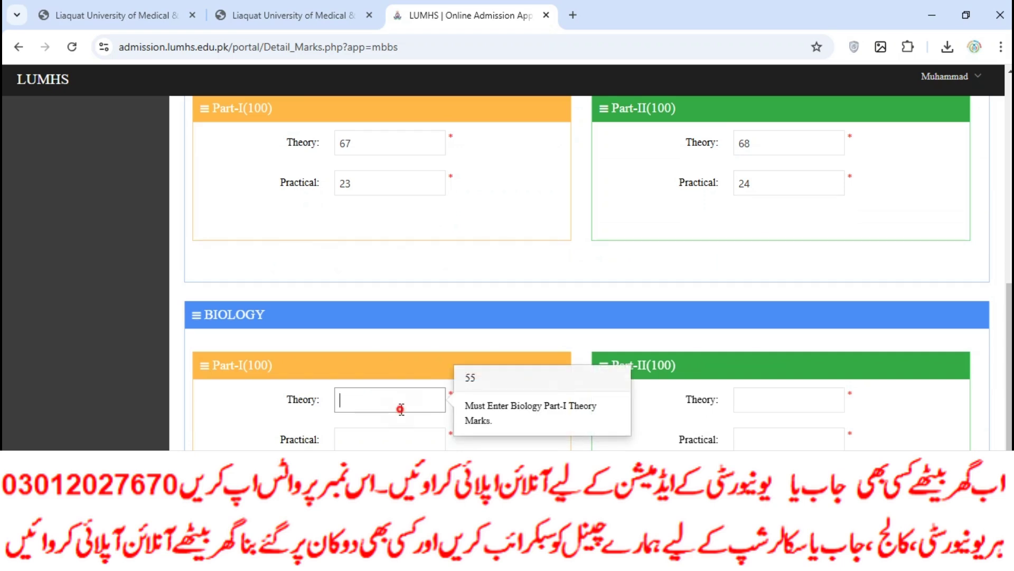
click(385, 441)
text(21)
click(741, 400)
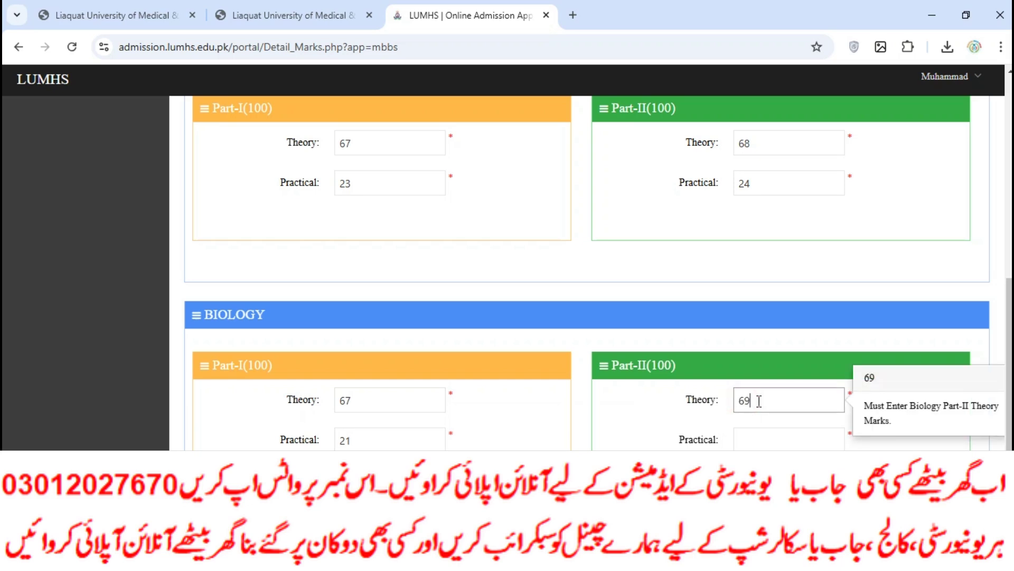
click(745, 438)
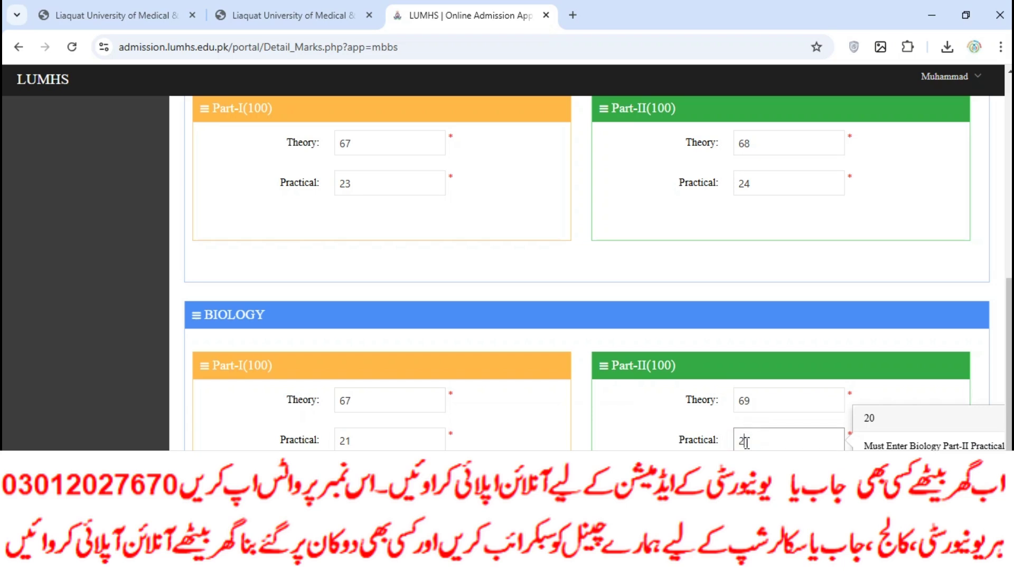
scroll(603, 431, down, 3)
click(420, 458)
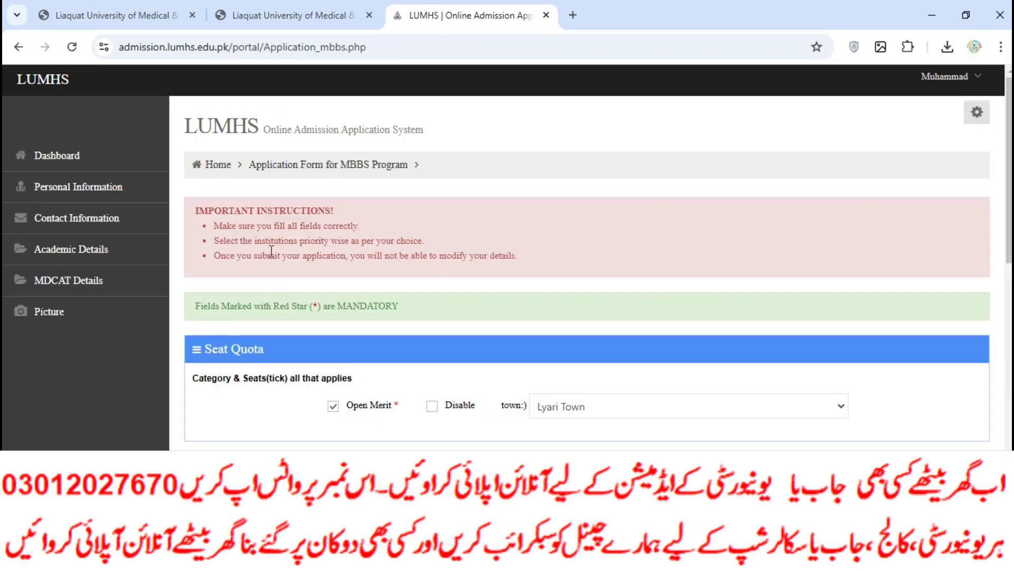
Keep Lyari Town as the town for the seat quota.
scroll(455, 371, down, 1)
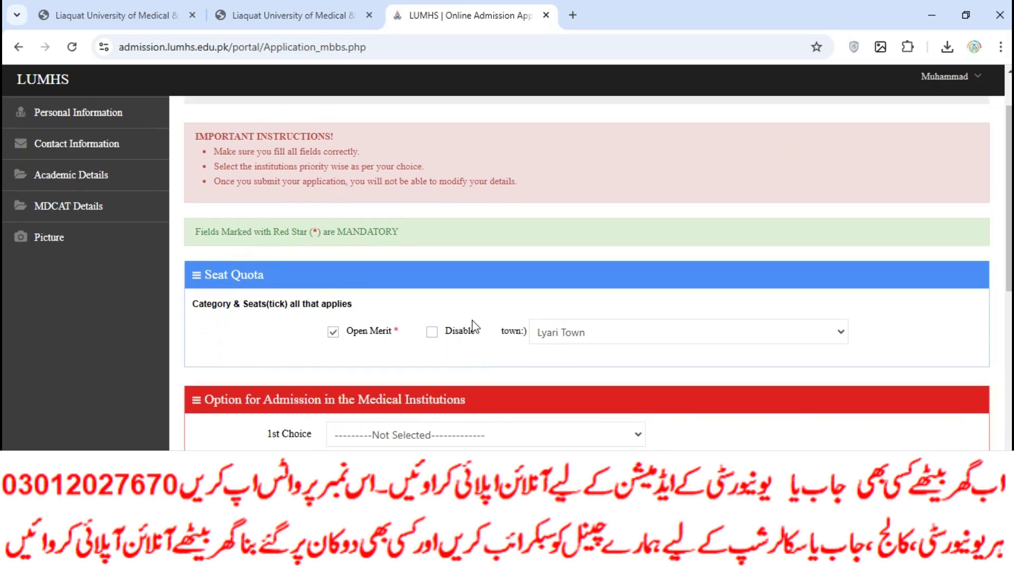
click(578, 339)
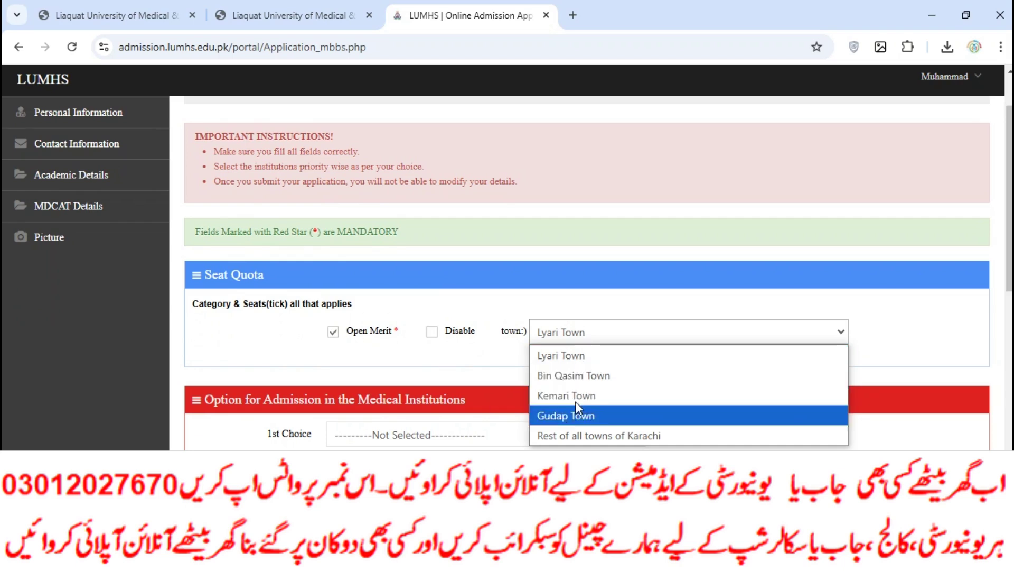
click(737, 451)
click(616, 334)
click(595, 458)
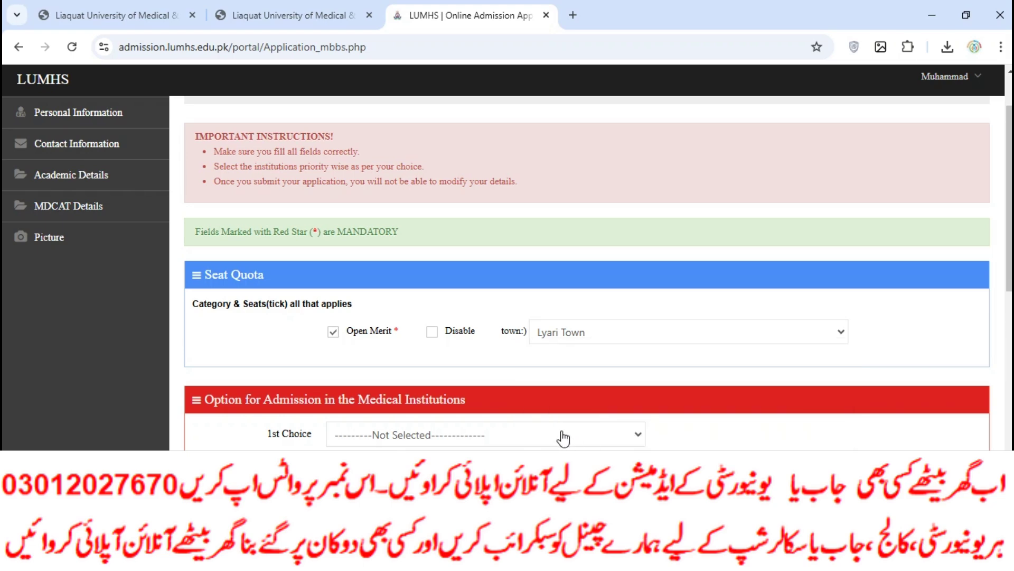
Set choices 1–5: Liaquat University first, Mohtrama Benazir Bhutto third, Muzaffarabad Medical College fourth and fifth.
click(563, 438)
click(417, 144)
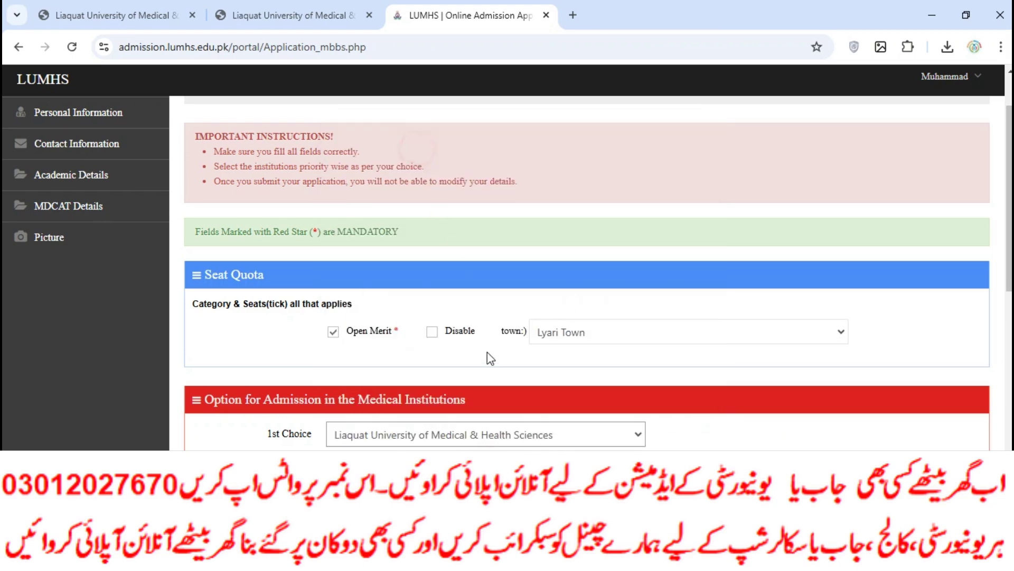
scroll(489, 354, down, 4)
click(396, 253)
click(422, 317)
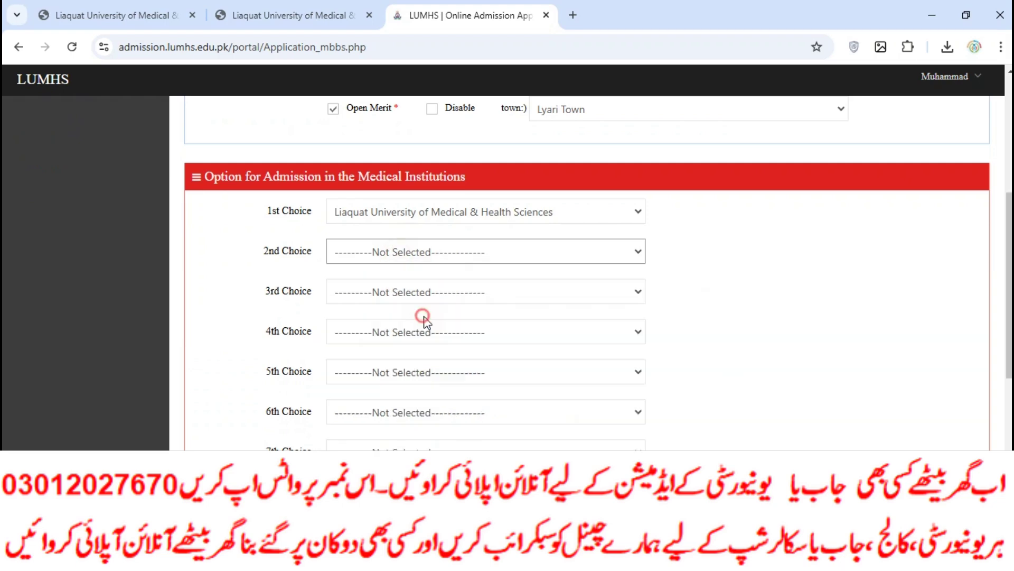
click(425, 325)
click(428, 272)
click(427, 370)
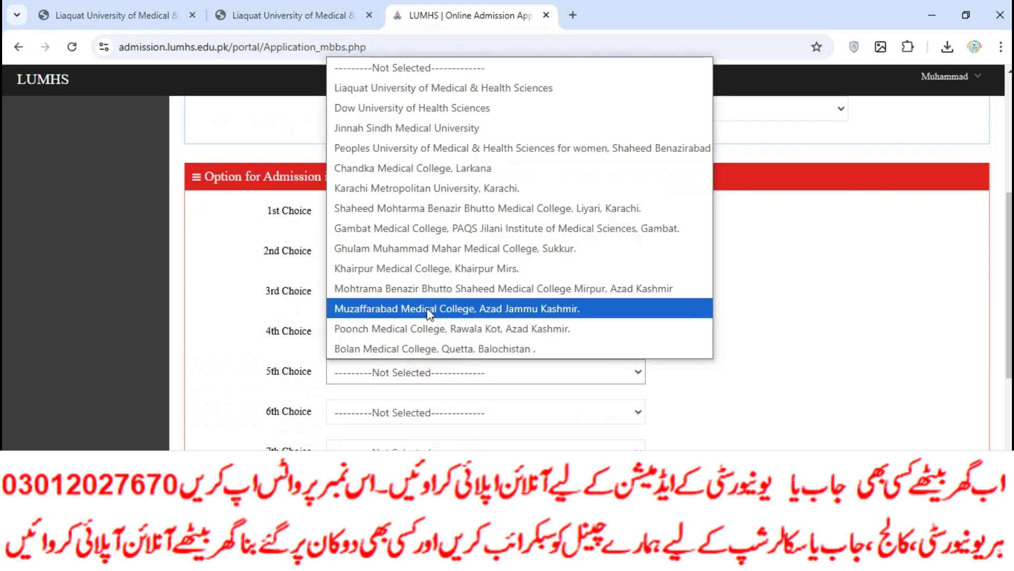
click(428, 309)
click(450, 293)
click(459, 251)
Set choices 6–9: Karachi Metropolitan University, Muzaffarabad, Poonch Medical College, Bolan Medical College Quetta.
scroll(468, 317, down, 3)
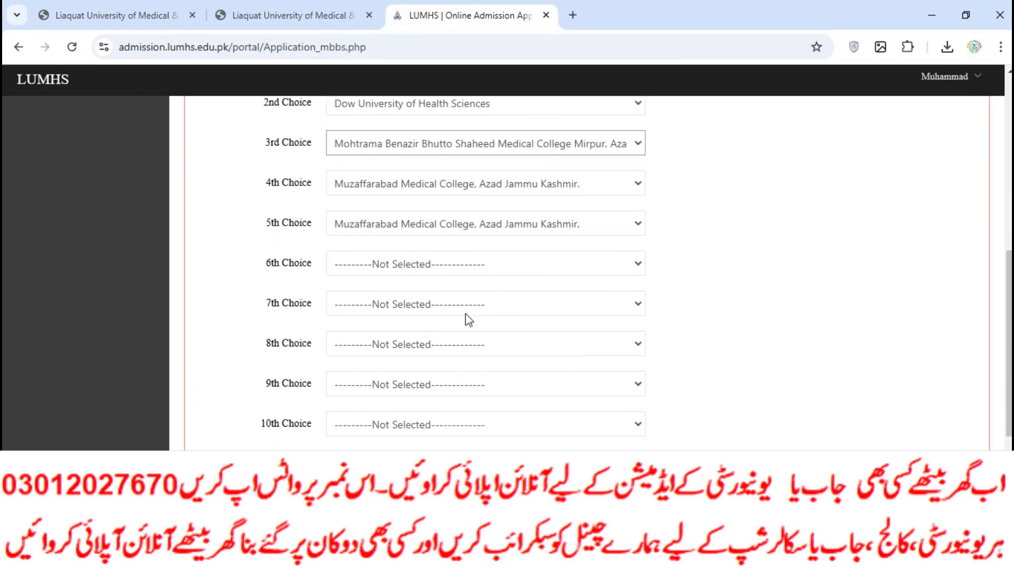
click(438, 266)
click(450, 347)
click(442, 268)
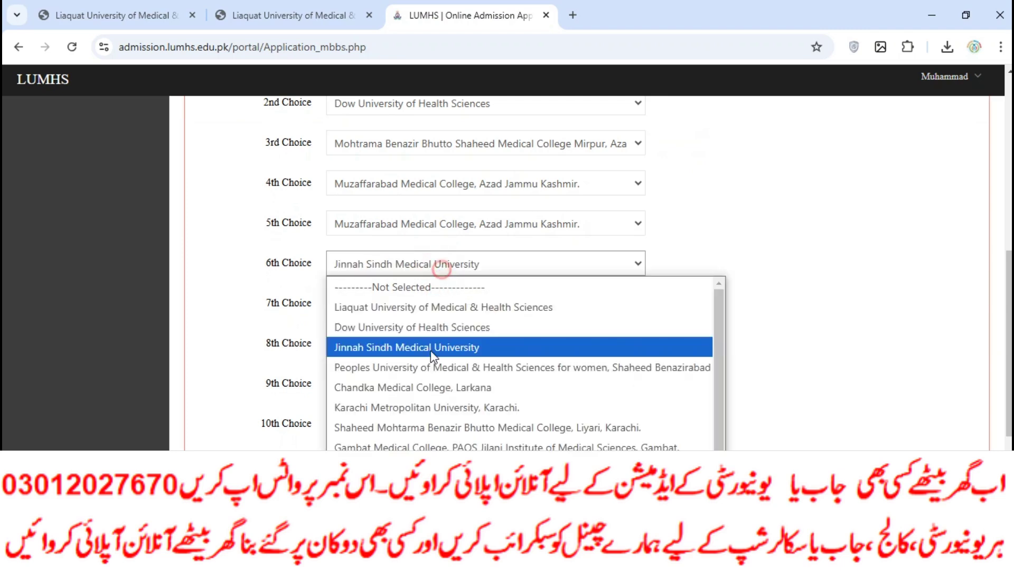
click(430, 407)
click(423, 383)
click(427, 358)
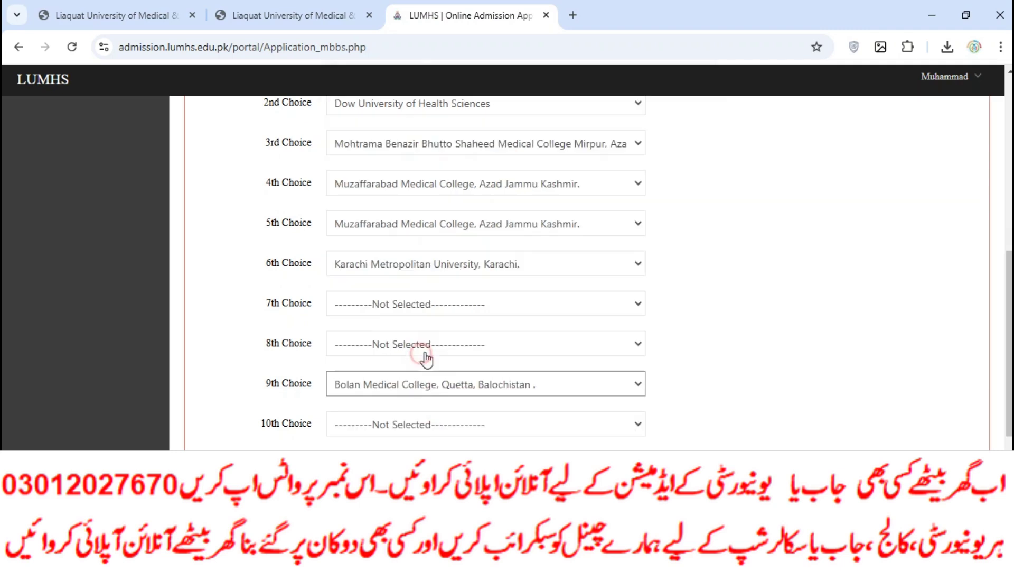
click(428, 346)
click(444, 290)
click(446, 303)
scroll(443, 241, down, 1)
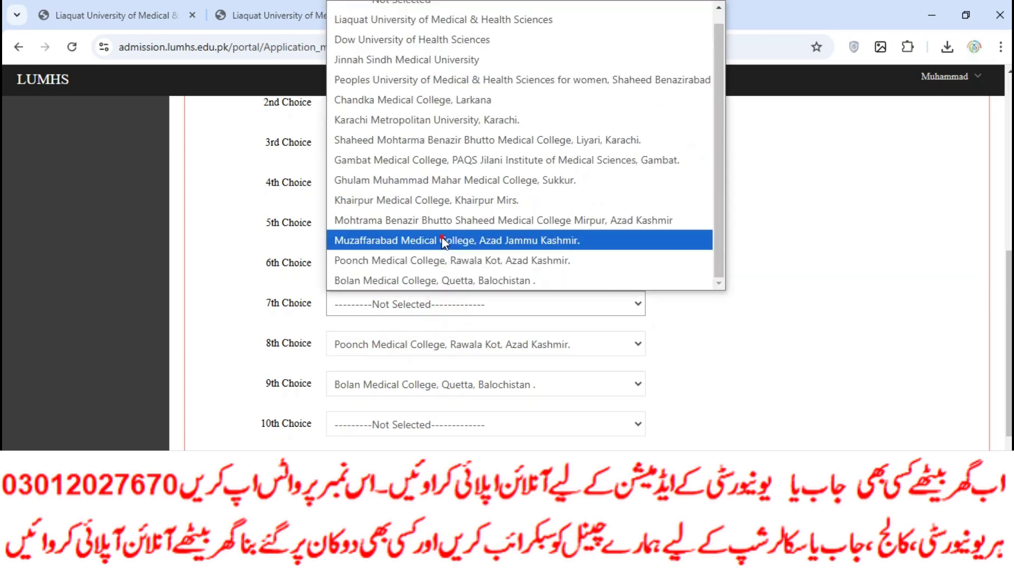
click(442, 240)
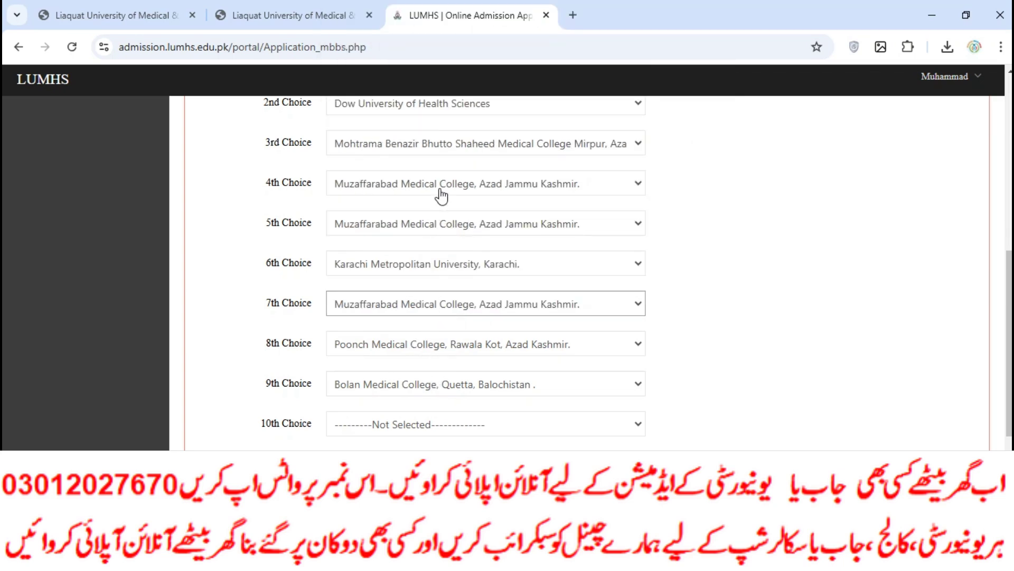
scroll(435, 356, down, 4)
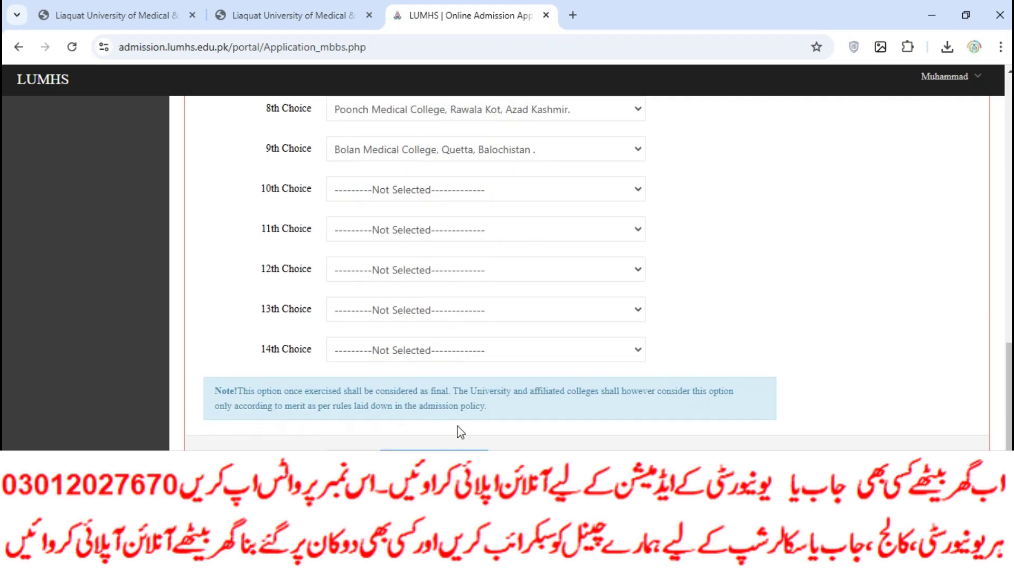
scroll(452, 420, up, 15)
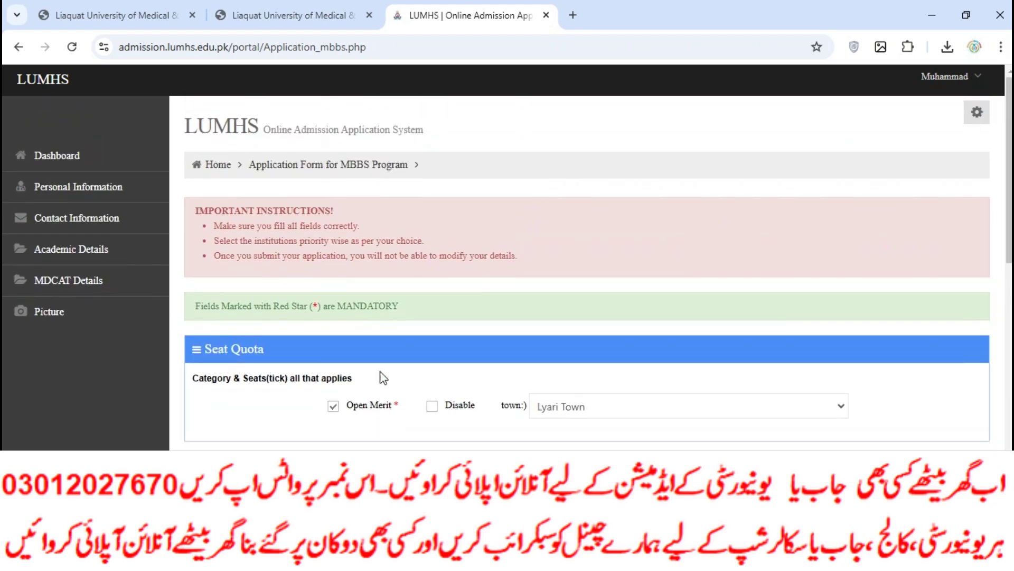
Return to the dashboard and scroll to the private-college MBBS & BDS section for Sindh.
click(81, 157)
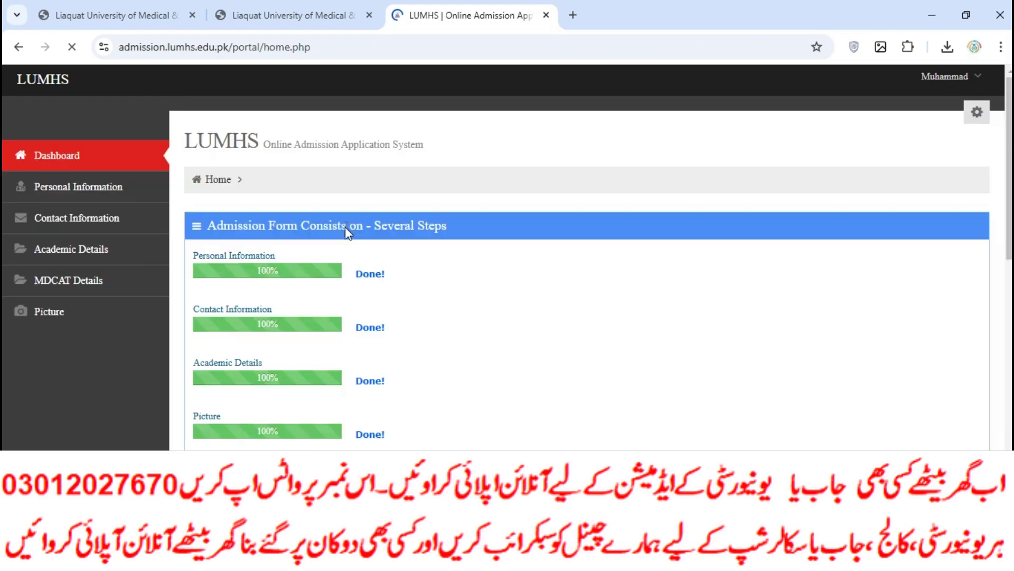
scroll(465, 318, down, 10)
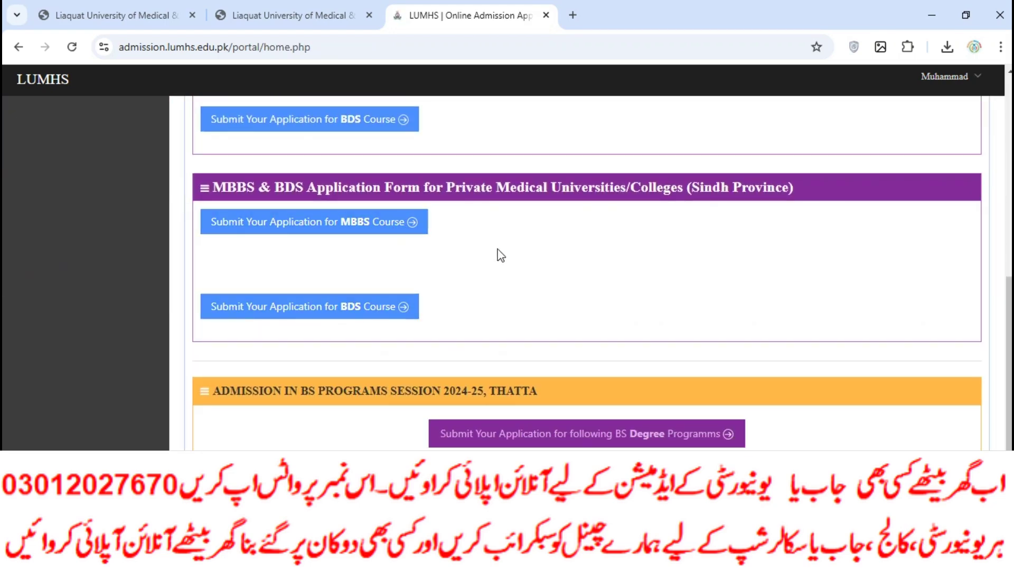
scroll(532, 253, down, 3)
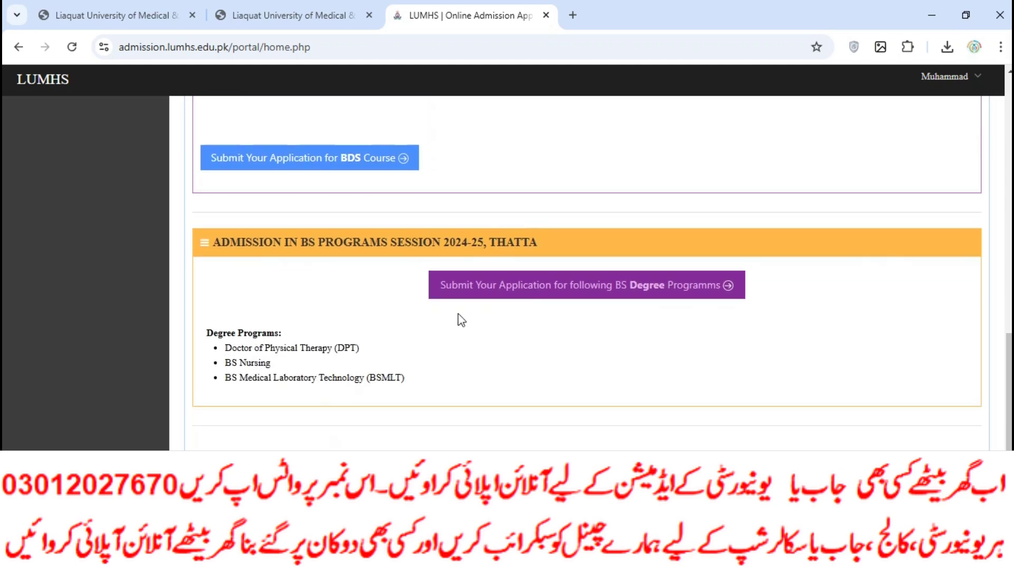